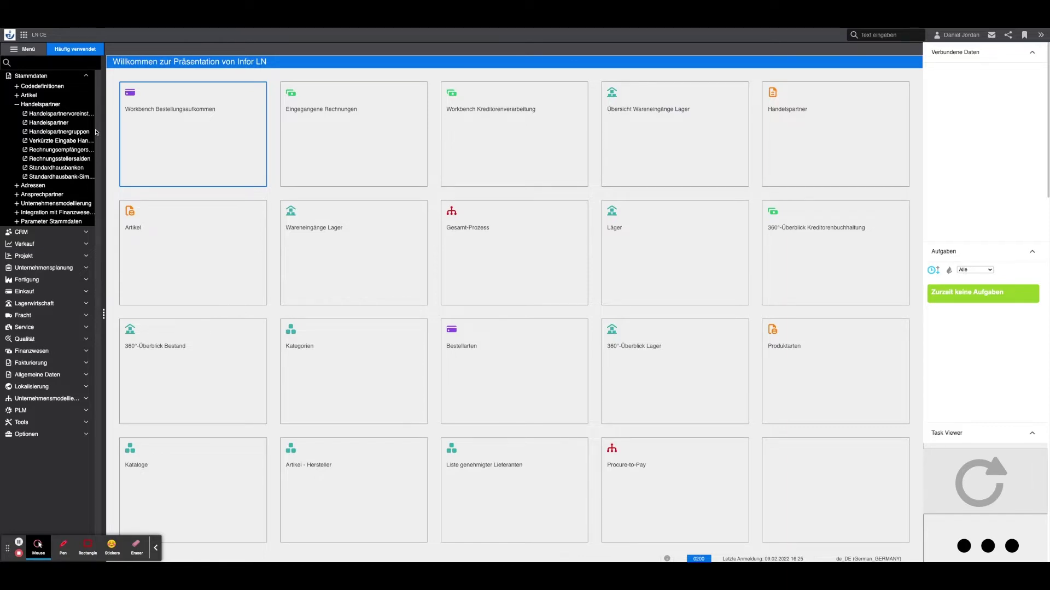
Filter the business partner list for 'cake' and select Cake Corp. GmbH
left_click(62, 124)
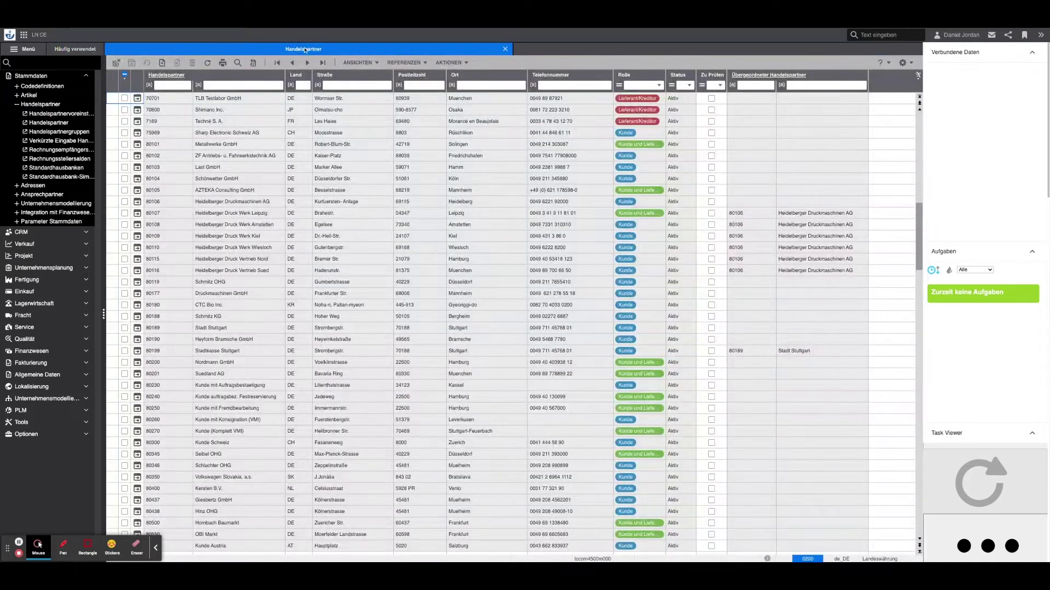
left_click(243, 86)
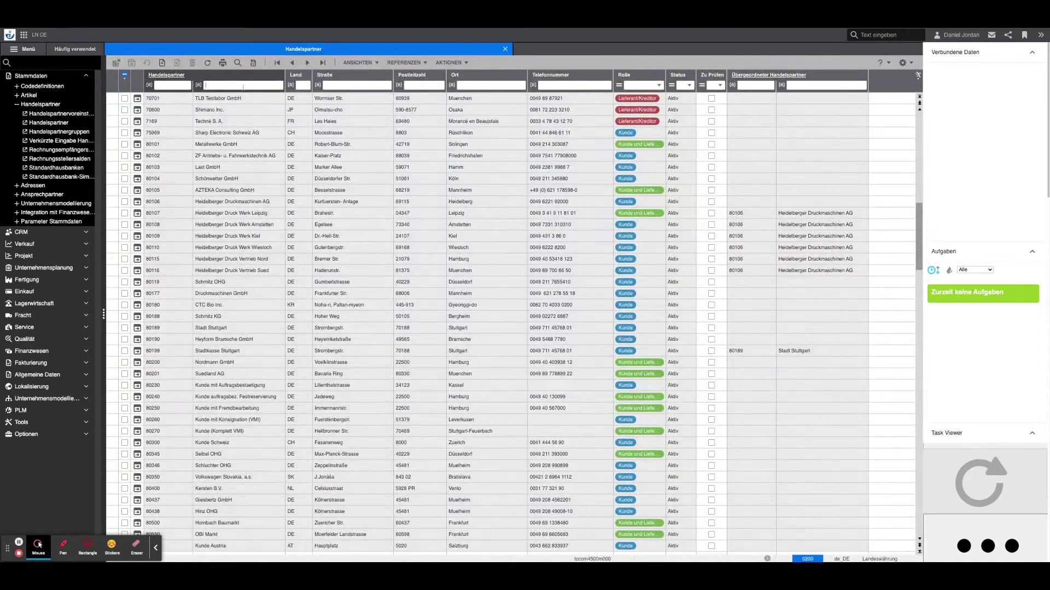
type("cake")
key("Return")
left_click(173, 98)
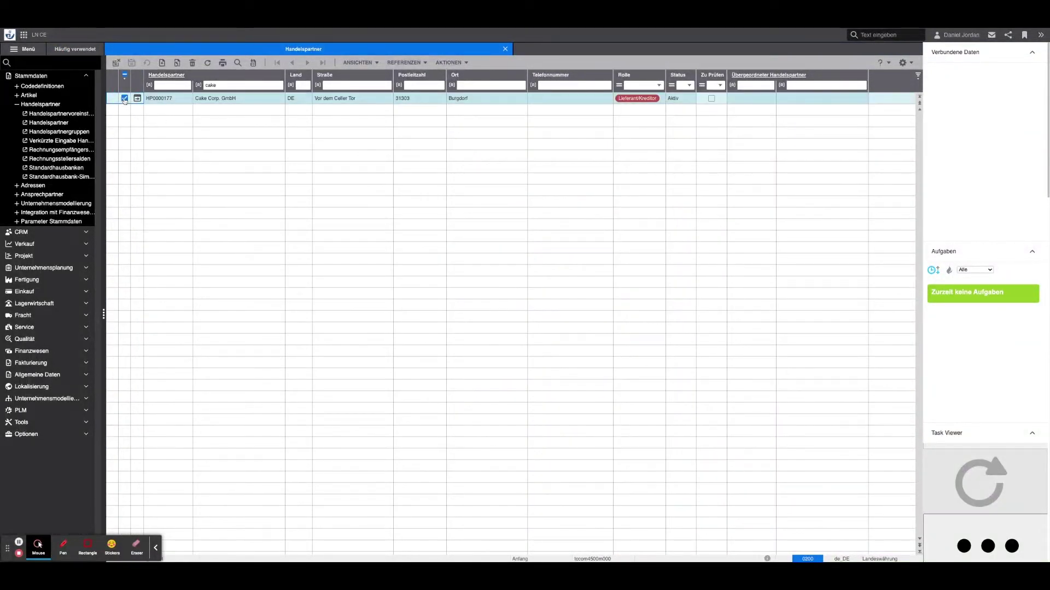
Copy Cake Corp. GmbH into a new business partner named Test GmbH
left_click(178, 63)
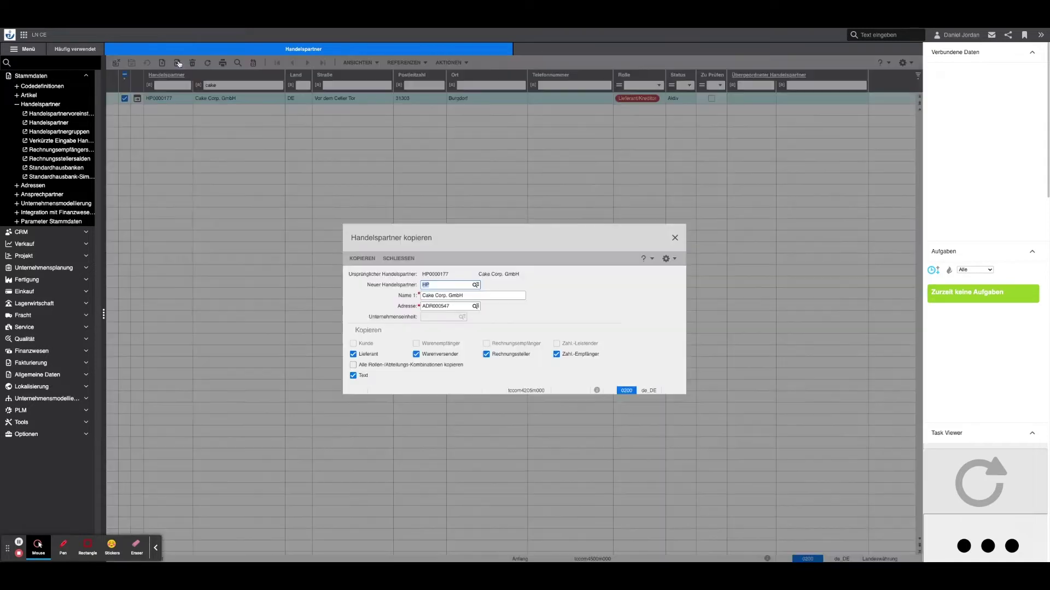
left_click(474, 296)
type("T")
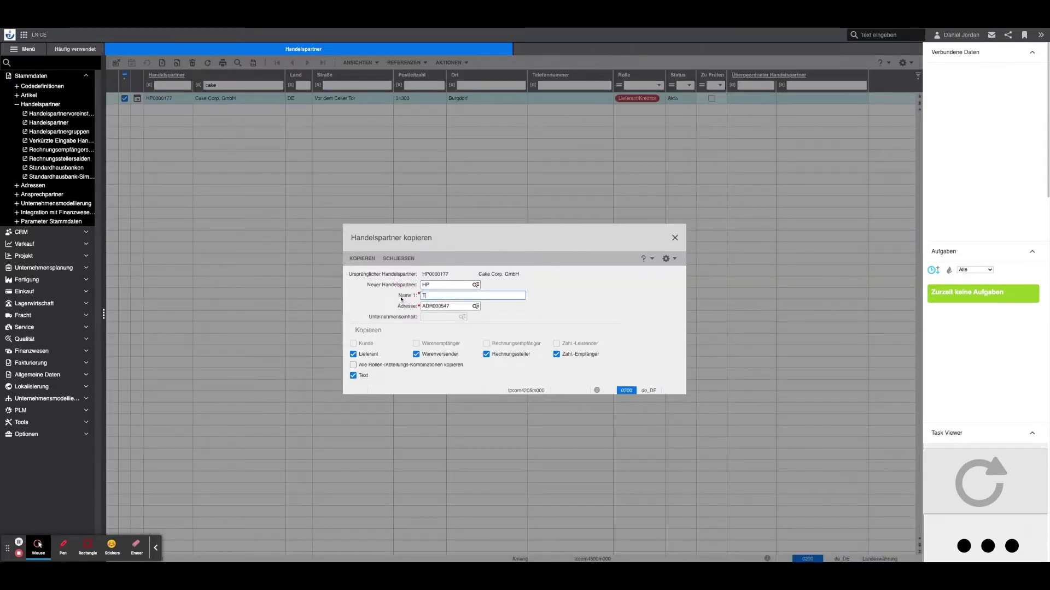
type("est GmbH")
left_click(361, 259)
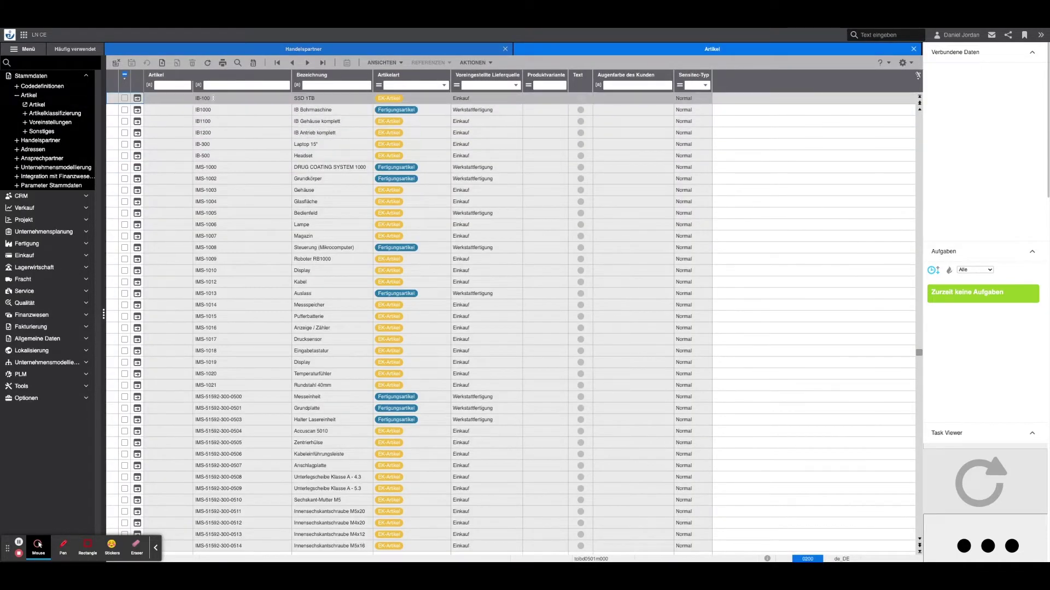
Copy article IB-100 'SSD 1TB' to new article IB-600 described as 'SSD 2TB'
left_click(125, 98)
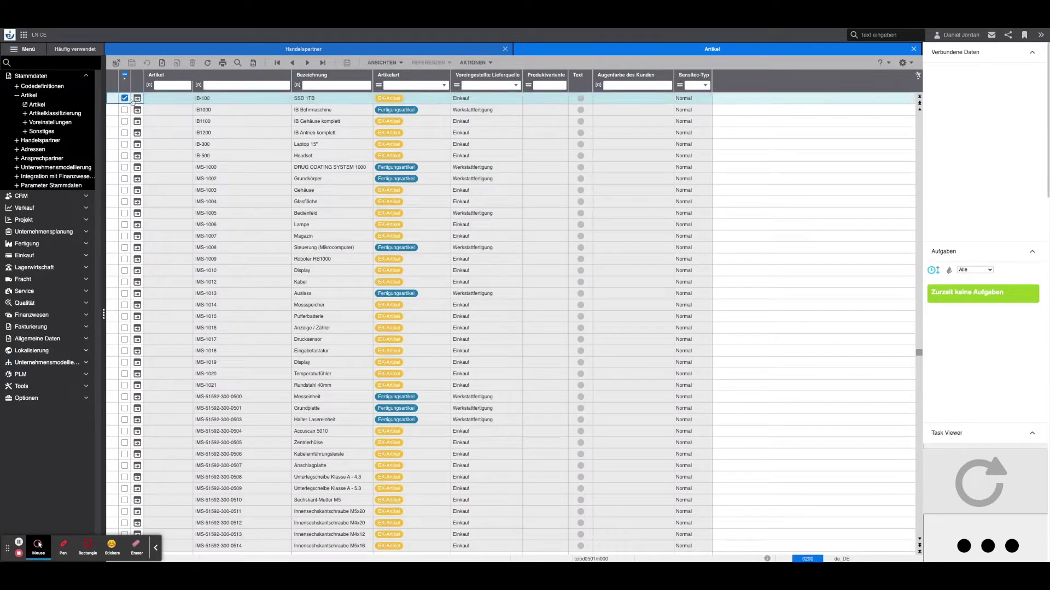
left_click(176, 63)
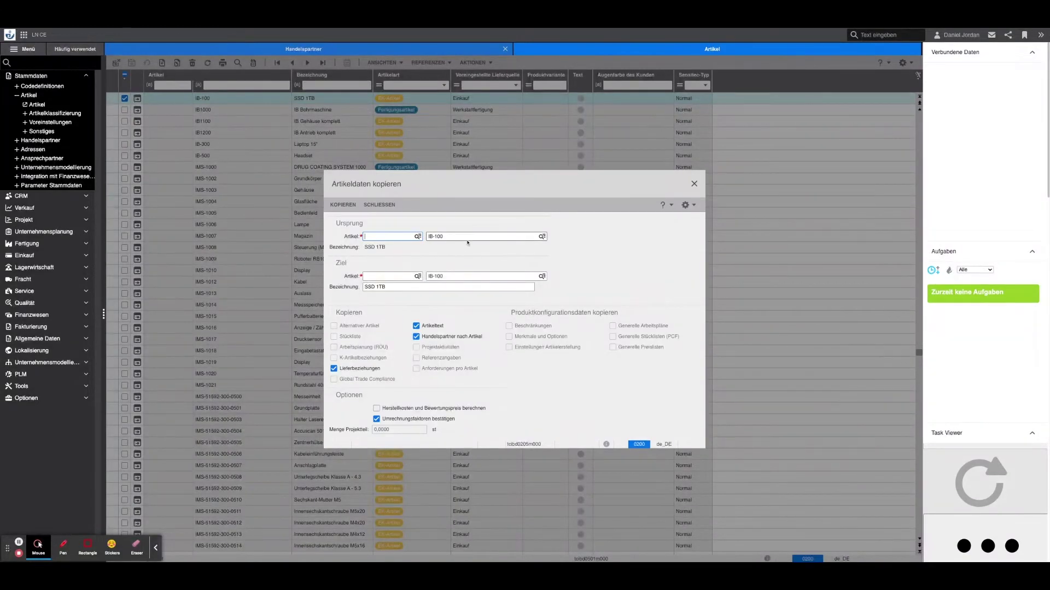
left_click(450, 276)
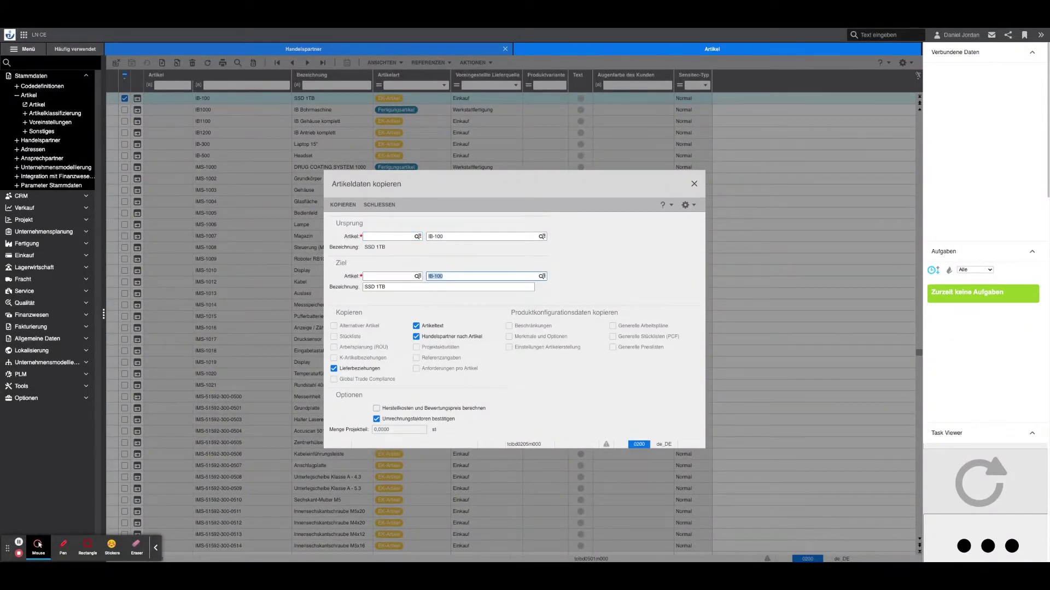
left_click(444, 276)
left_click(394, 287)
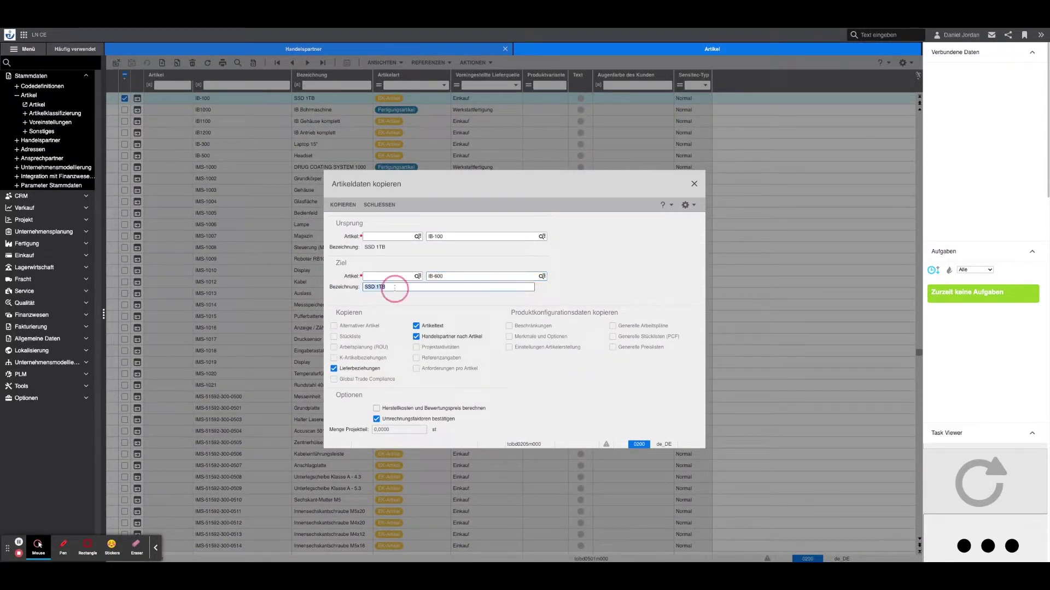
key("Left")
key("Left")
key("BackSpace")
type("2")
left_click(346, 205)
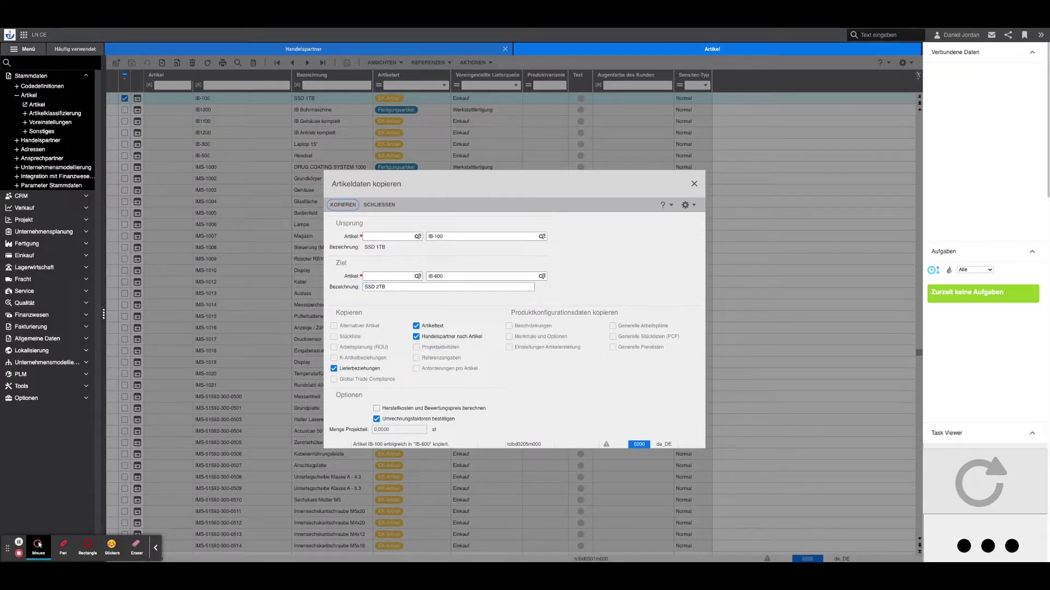
left_click(694, 185)
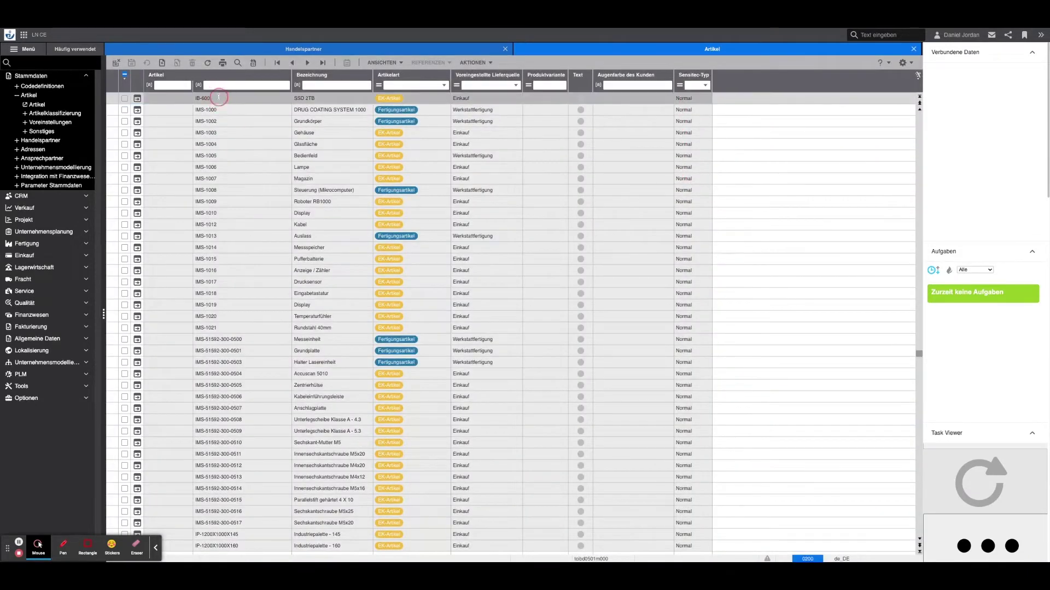
Start a new business partner named Dummylieferant and assign its Dresden address
left_click(125, 99)
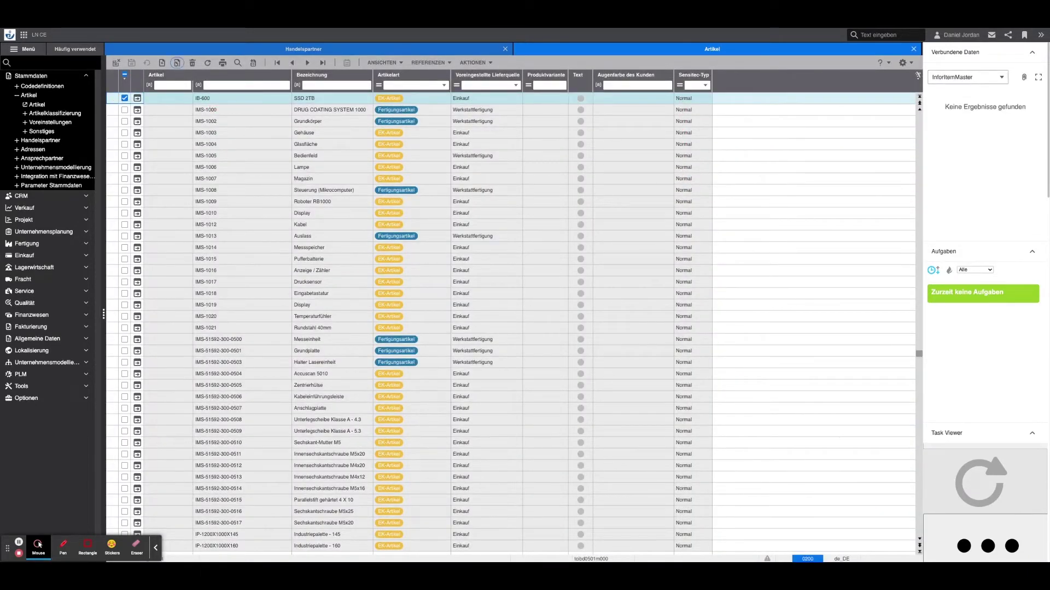
left_click(48, 123)
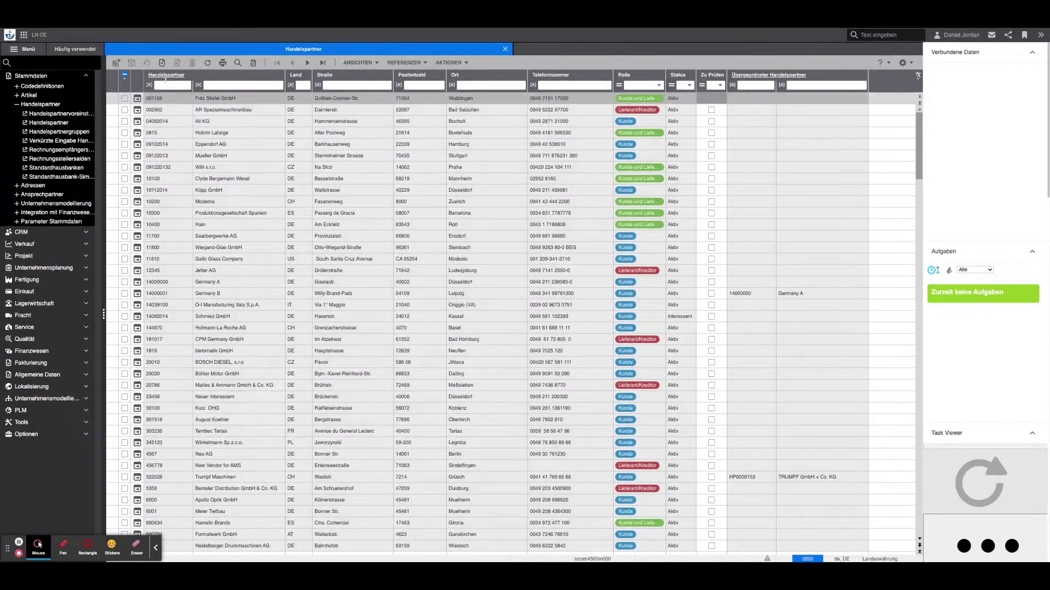
left_click(162, 64)
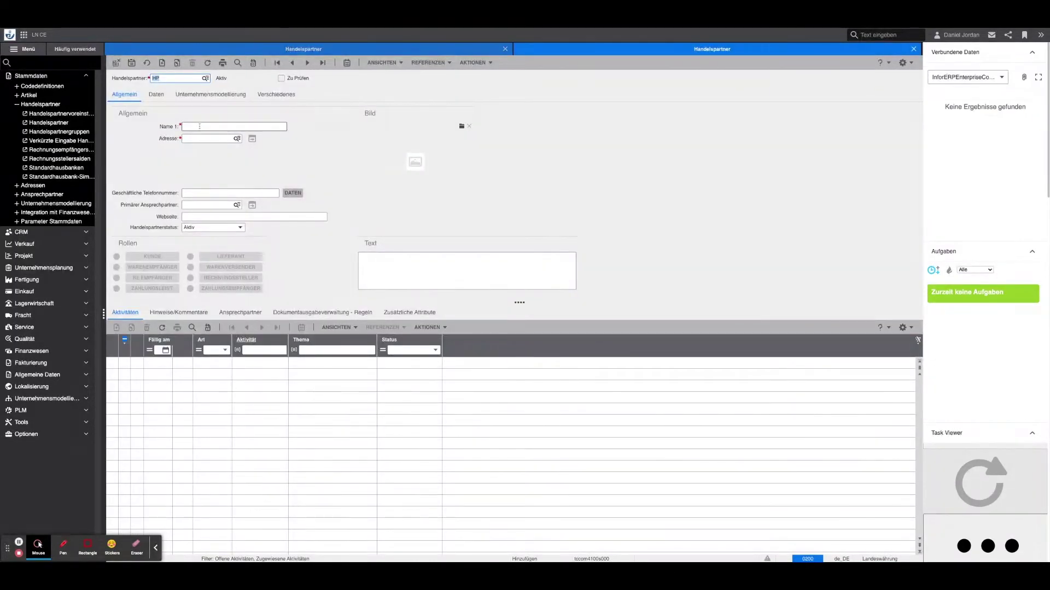
left_click(200, 126)
type("Dummylieferant")
key("Tab")
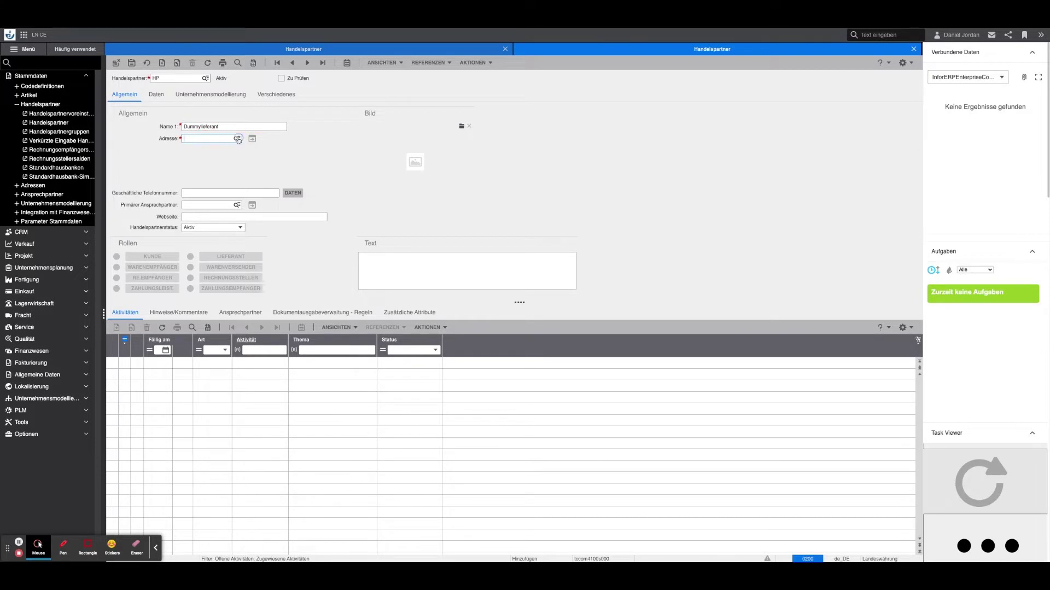
left_click(238, 139)
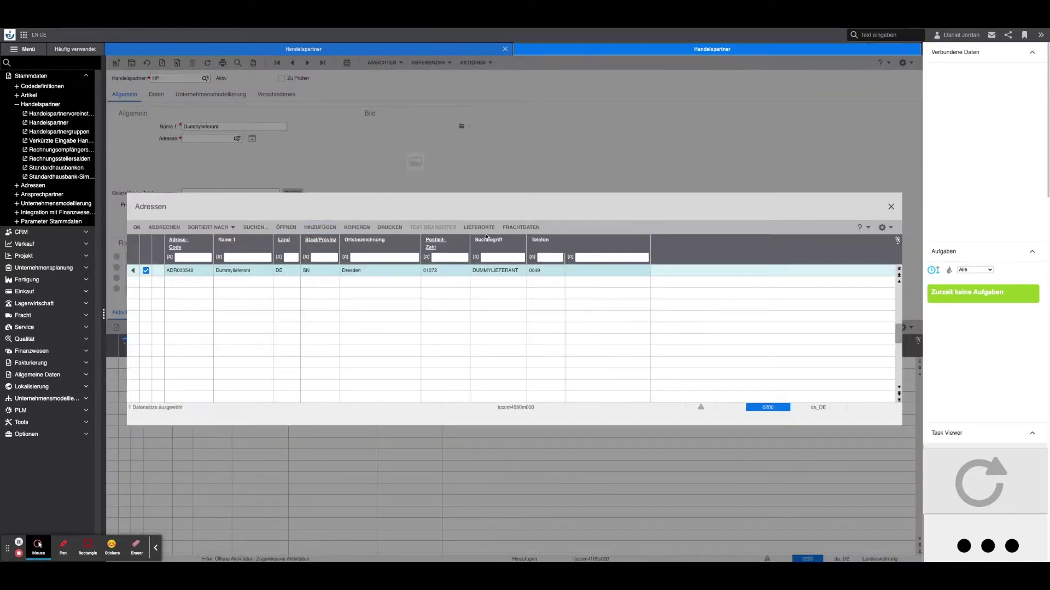
left_click(135, 227)
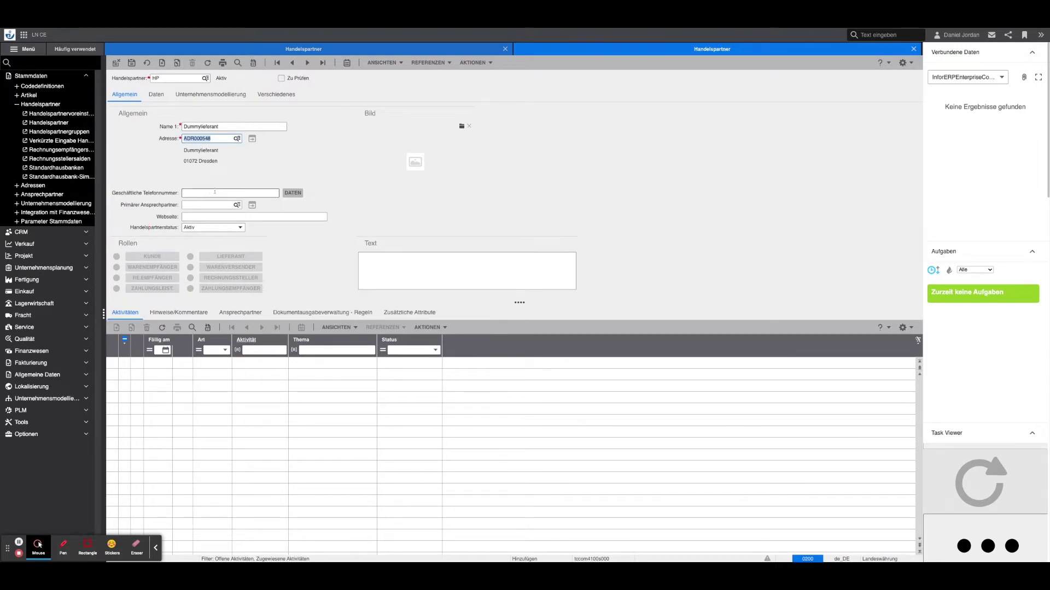
Review the language, currency, enterprise modelling and social network tabs, then save the partner
left_click(157, 98)
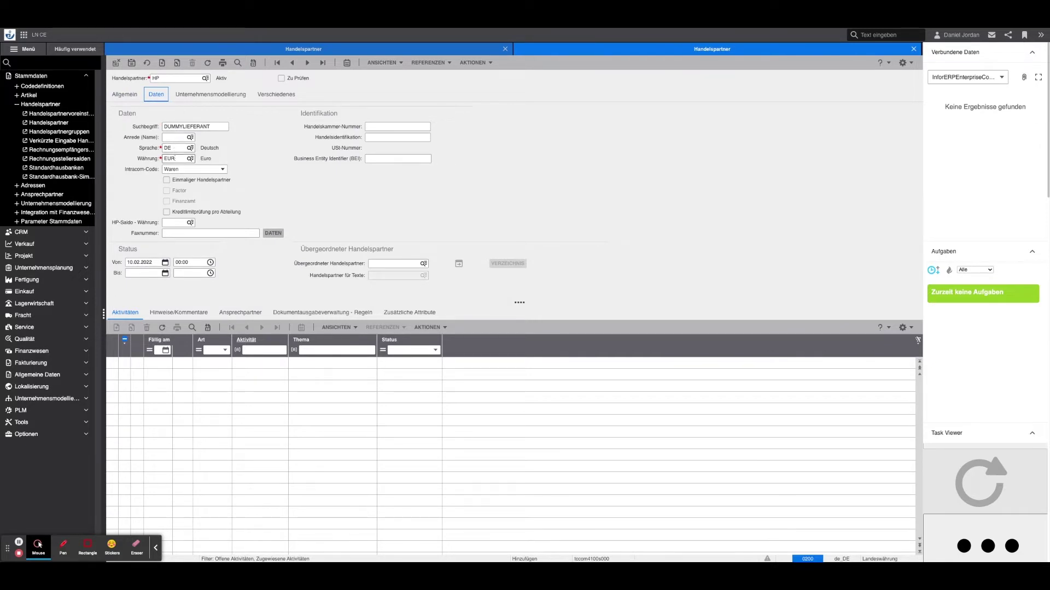
left_click(202, 97)
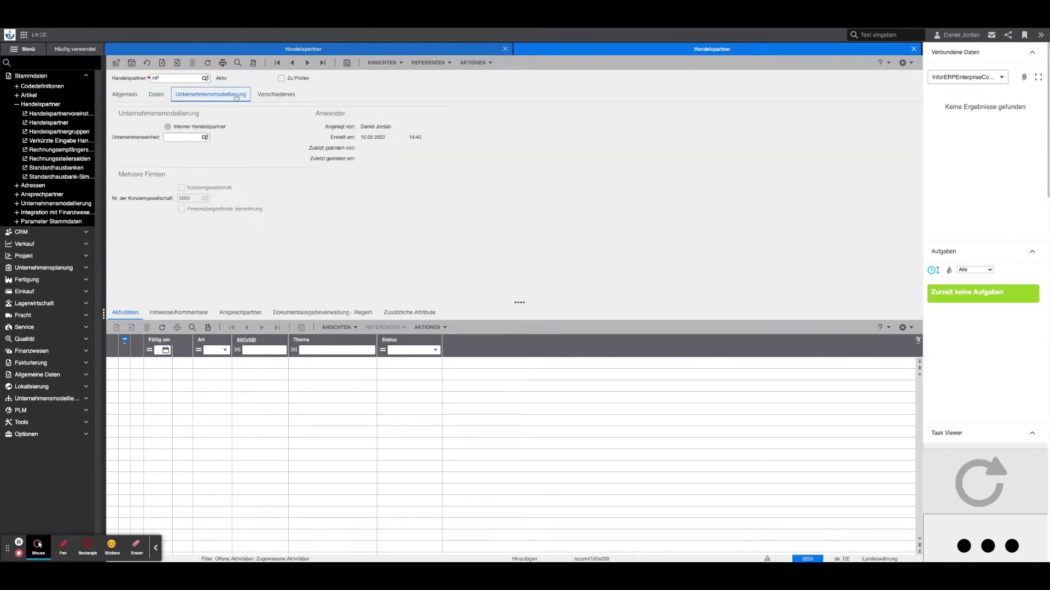
left_click(282, 94)
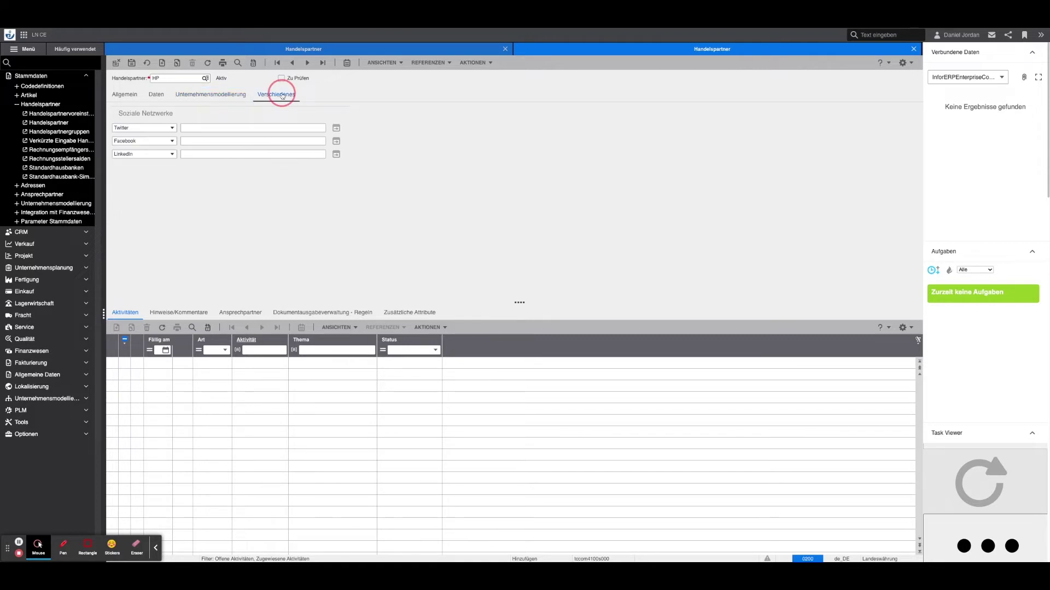
left_click(133, 97)
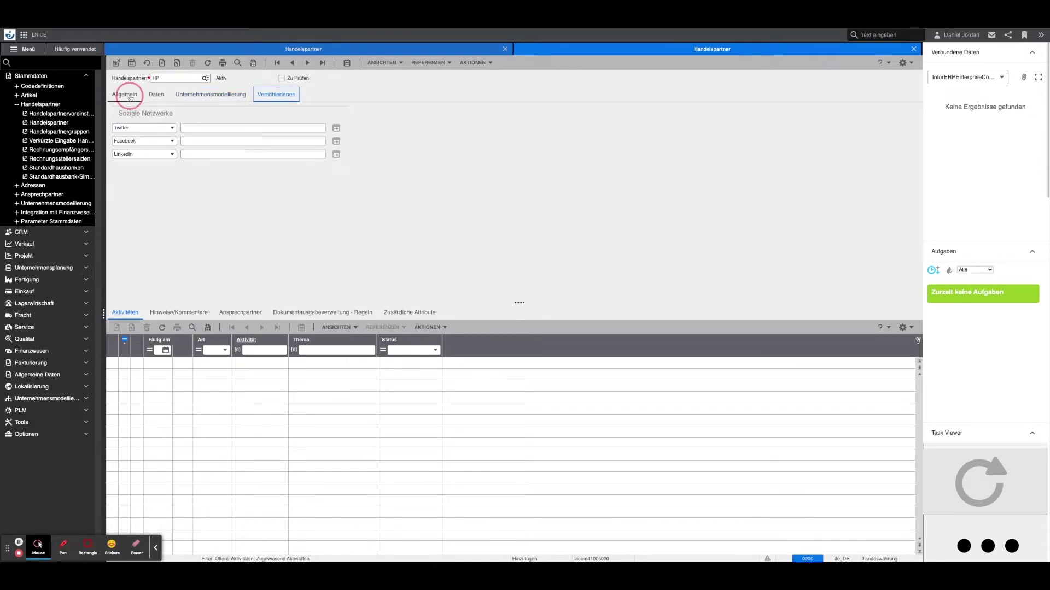
left_click(132, 62)
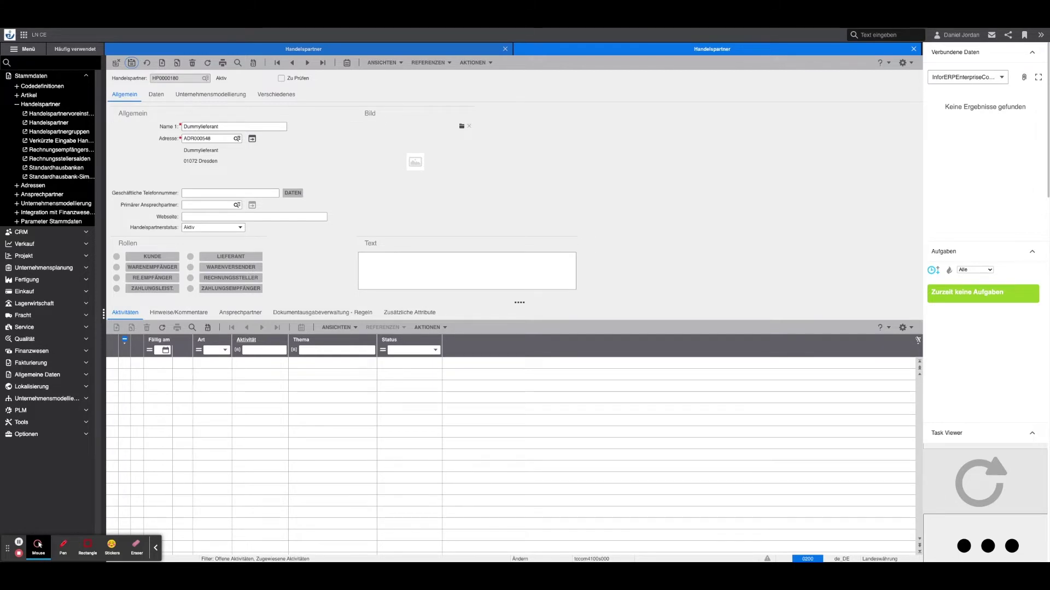
Activate the customer roles, including Kunde and Warenempfänger, for Dummylieferant
left_click(152, 257)
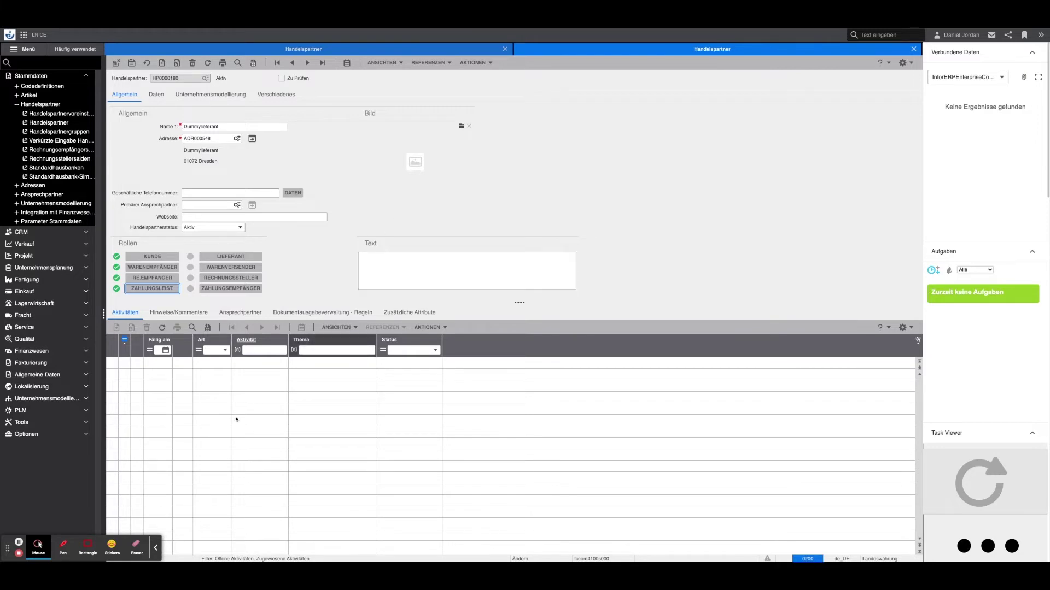
left_click(19, 544)
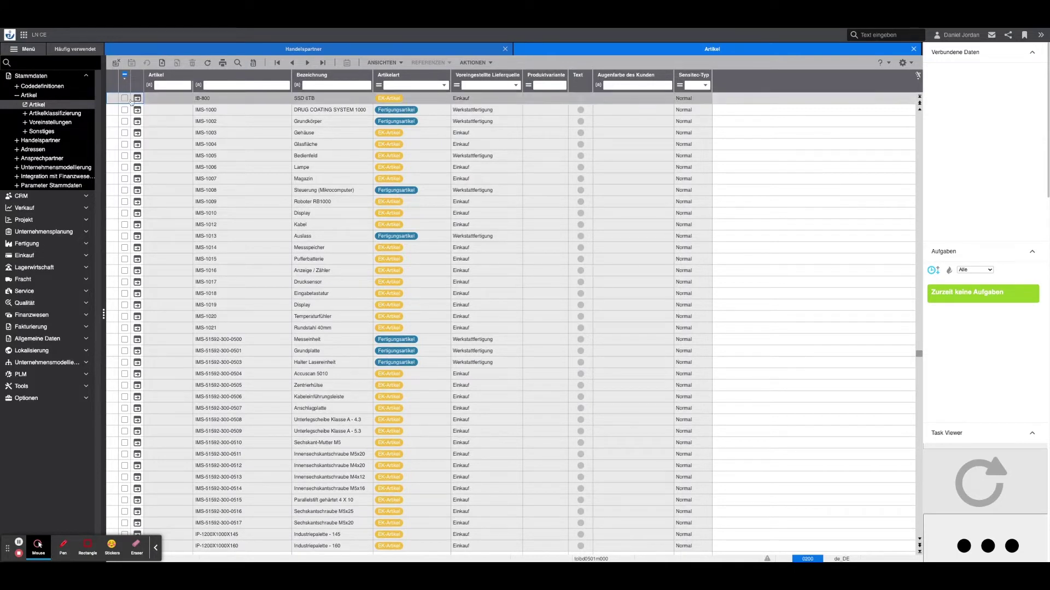
Create new article IB-150 with the description 'Bildschirm 12'
left_click(163, 63)
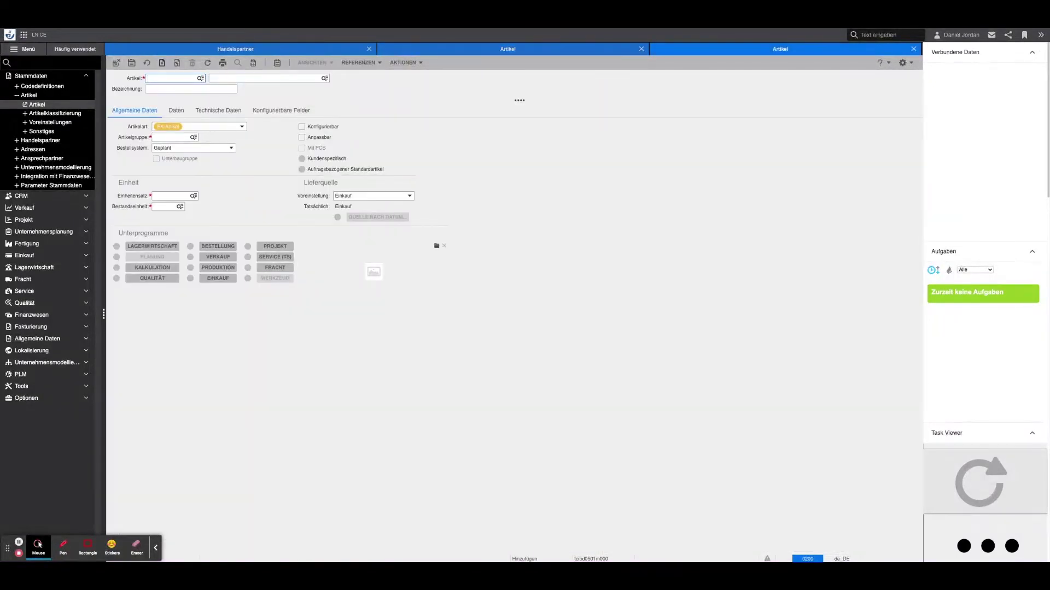
left_click(268, 78)
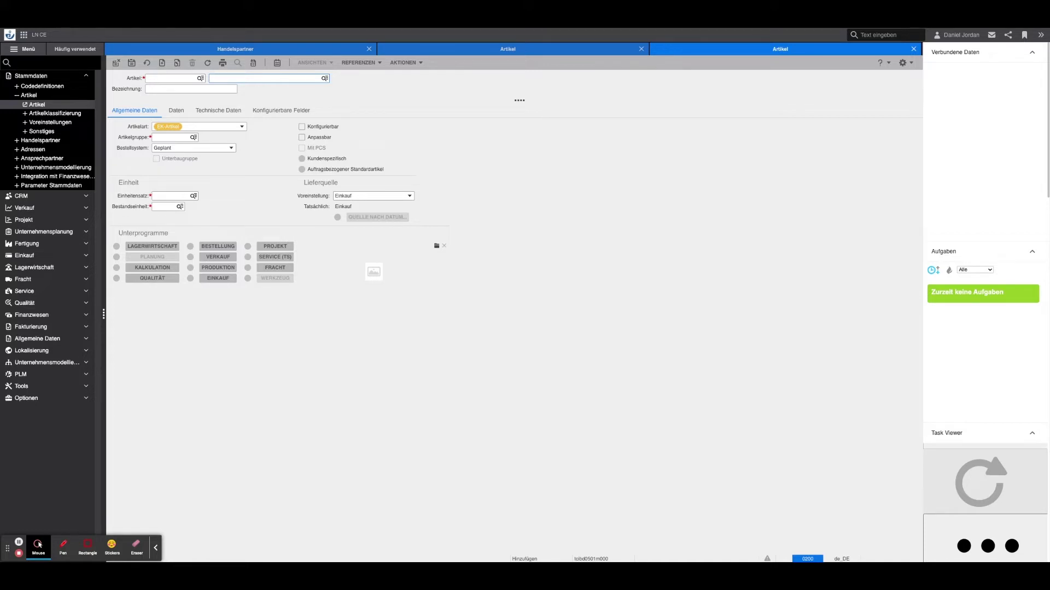
type("IB-150")
key("Tab")
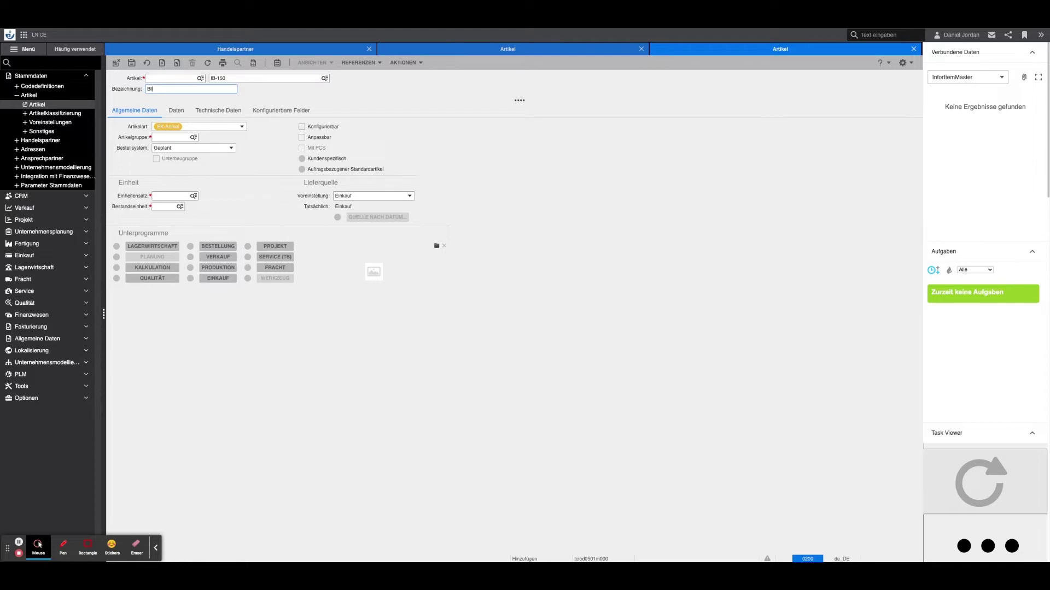
type("Bildschirm 12")
key("Tab")
key("Tab")
Assign item group 02 Zubehör and unit set 001 to IB-150 and save it
left_click(194, 137)
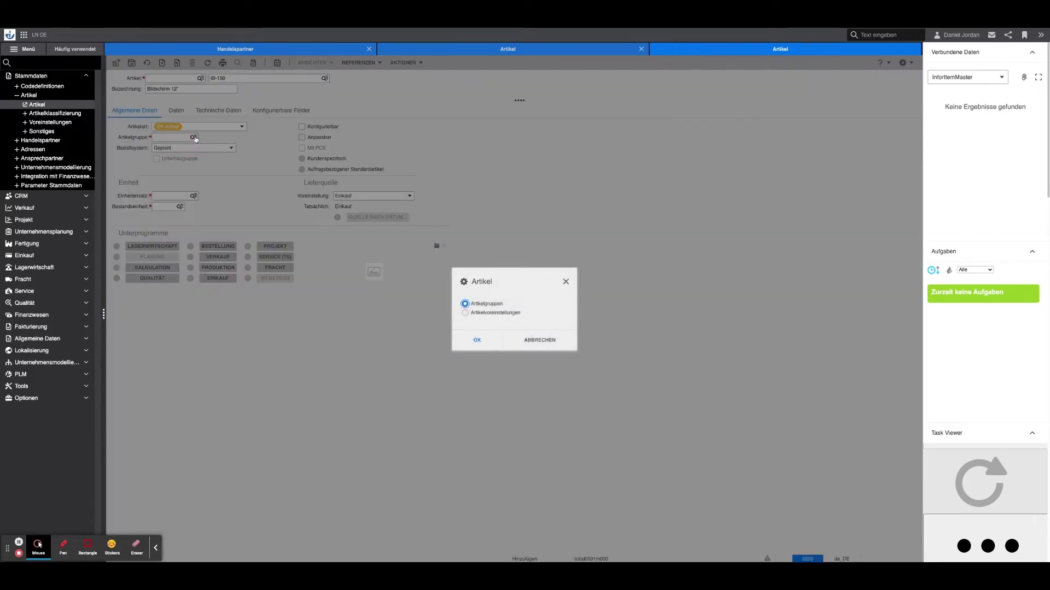
left_click(477, 340)
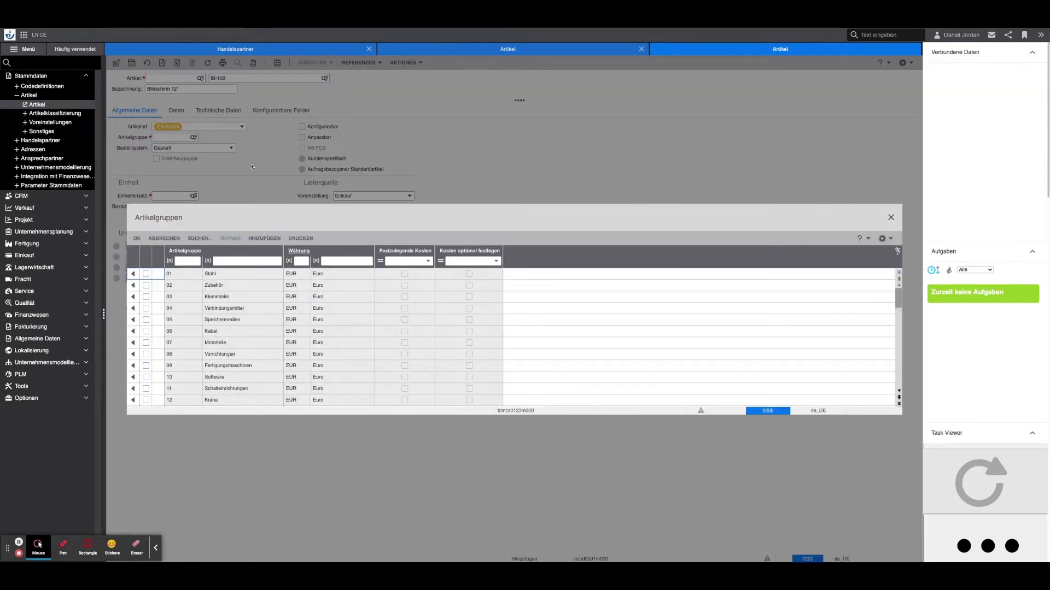
left_click(133, 288)
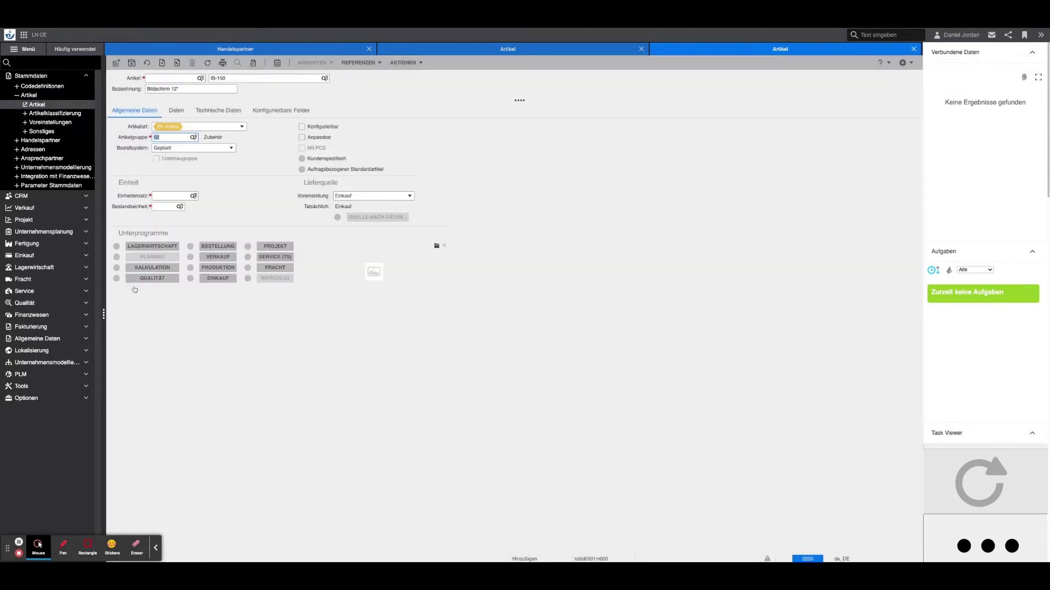
left_click(181, 195)
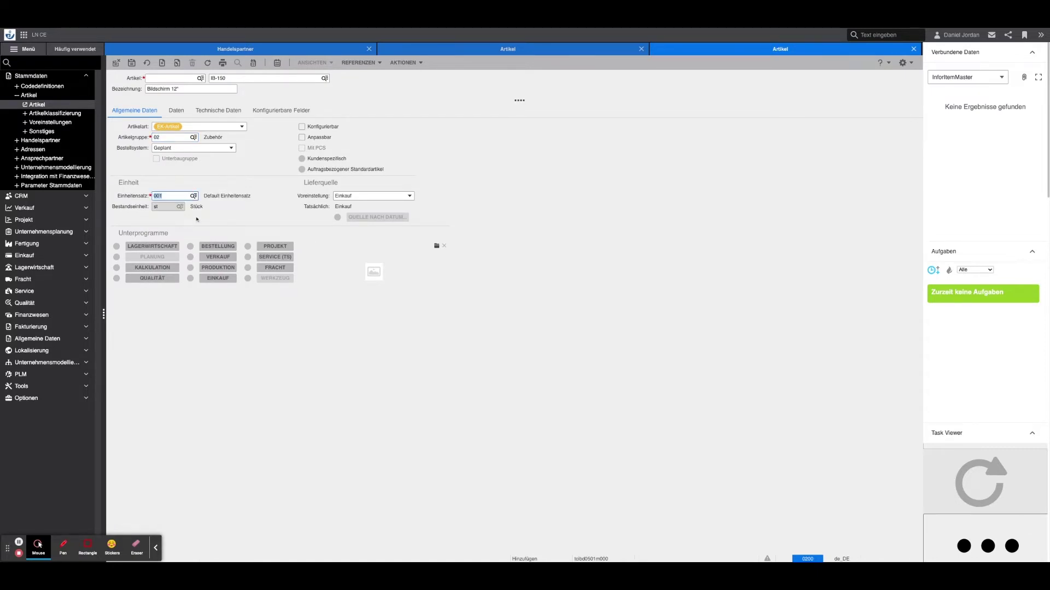
left_click(131, 64)
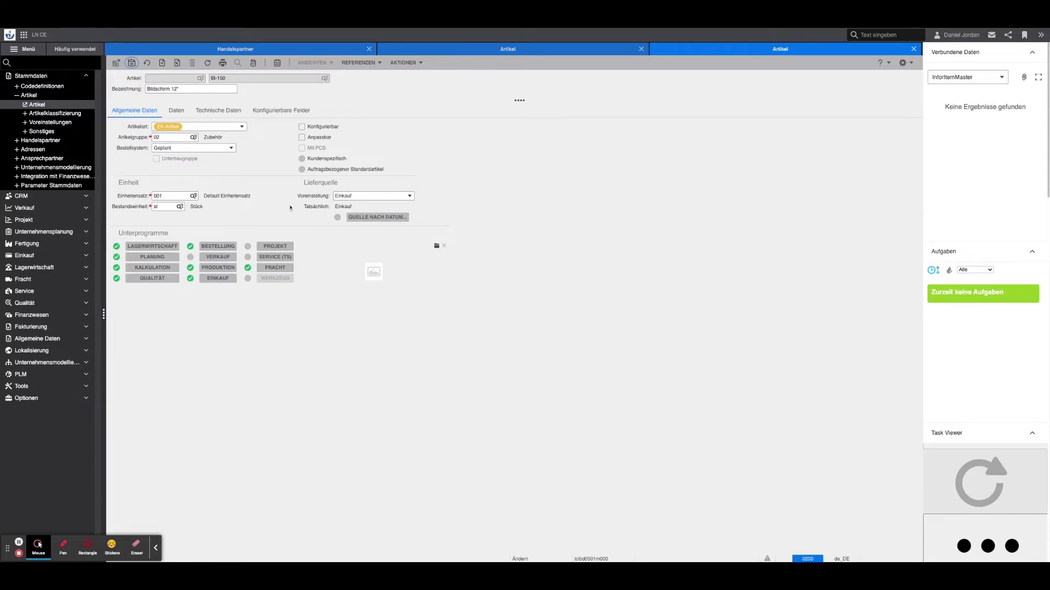
left_click(149, 246)
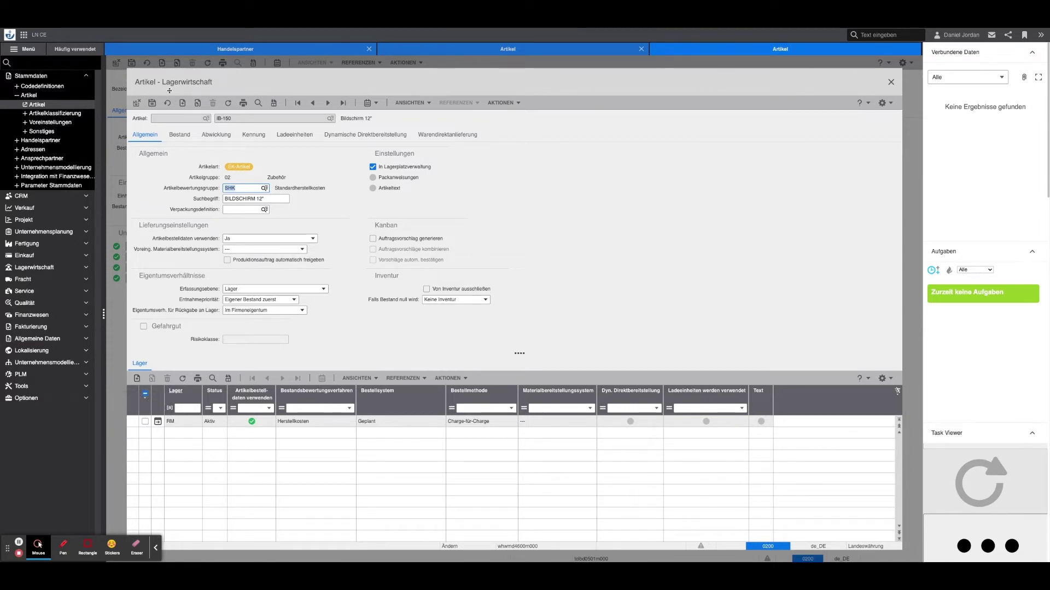
Save IB-150's warehousing data and close the warehousing window
left_click(152, 103)
left_click(891, 82)
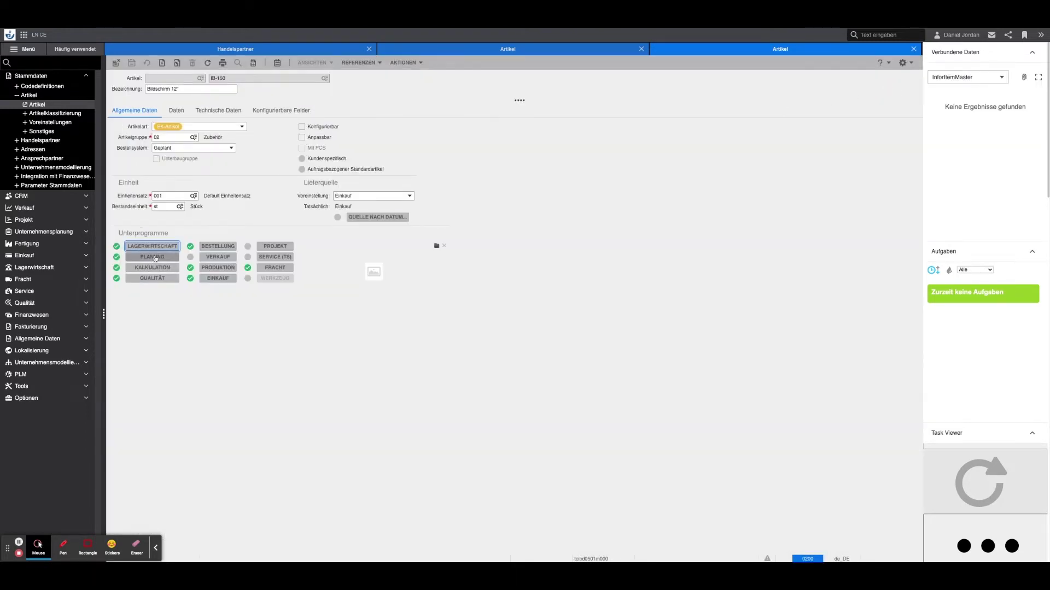
left_click(153, 257)
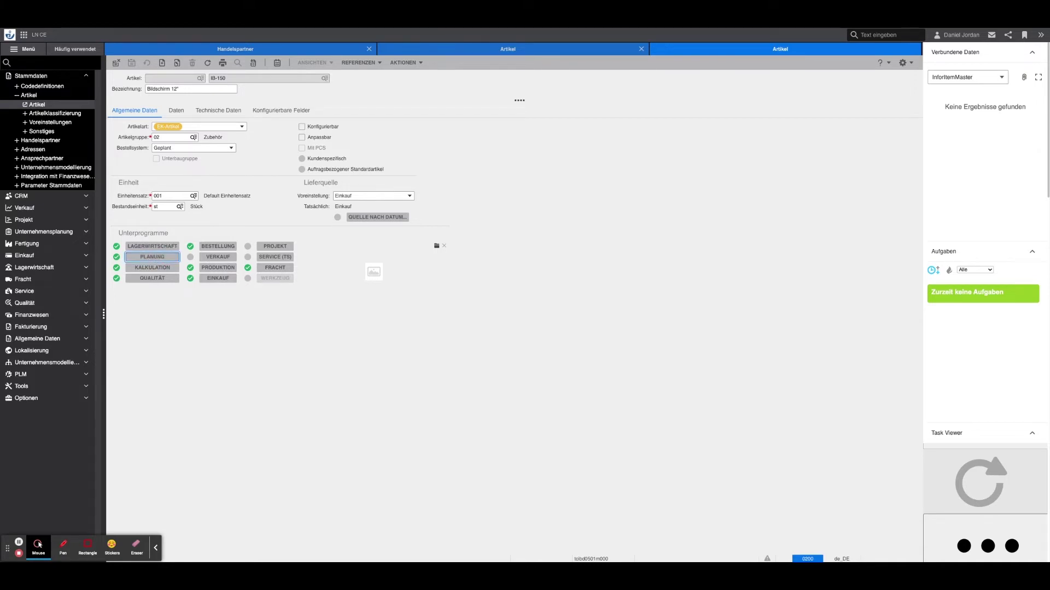
Accept IB-150's planning data after checking the planning level and order warehouse, then close the quality data
left_click(189, 193)
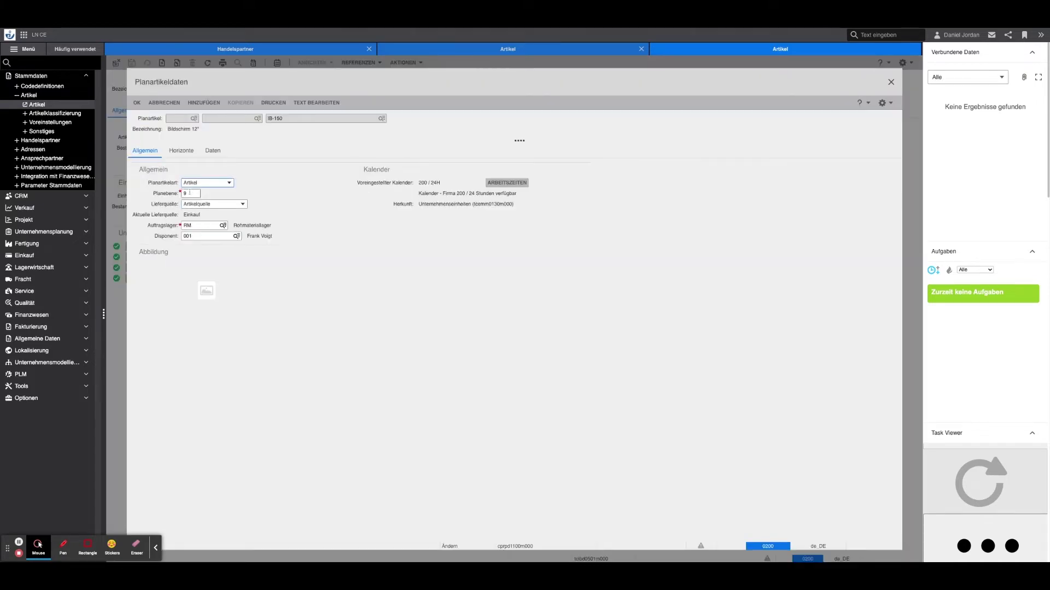
left_click(189, 225)
left_click(138, 104)
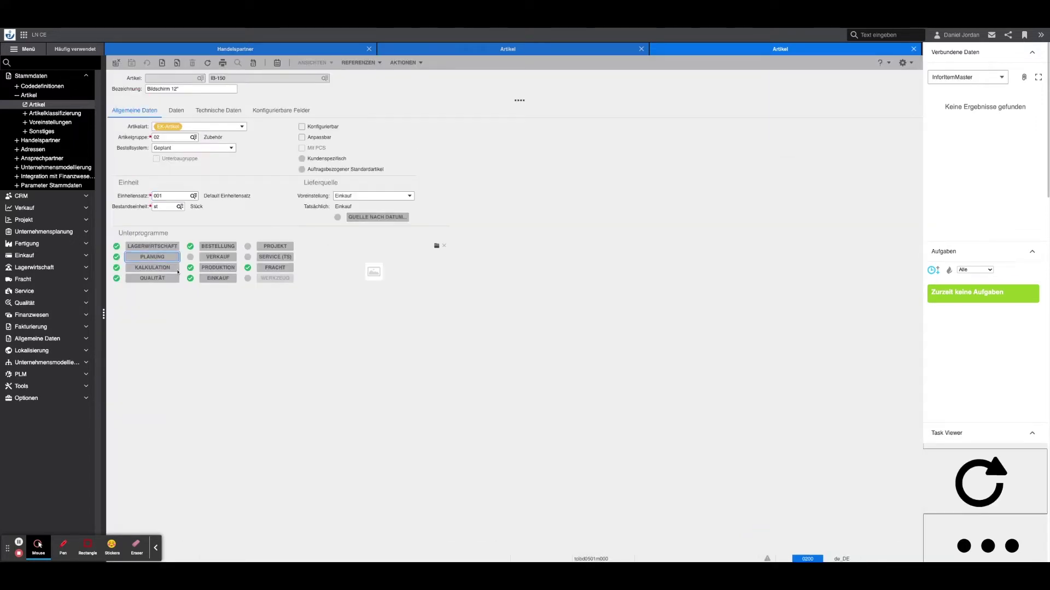
left_click(166, 278)
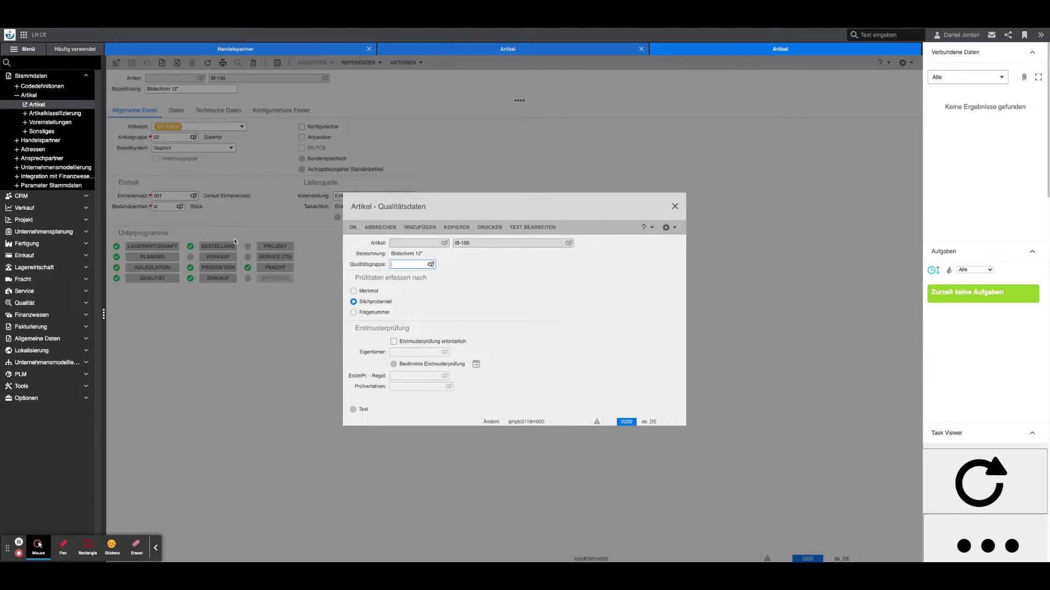
left_click(674, 206)
Accept IB-150's ordering data and its production data after reviewing the shop-floor settings
left_click(218, 247)
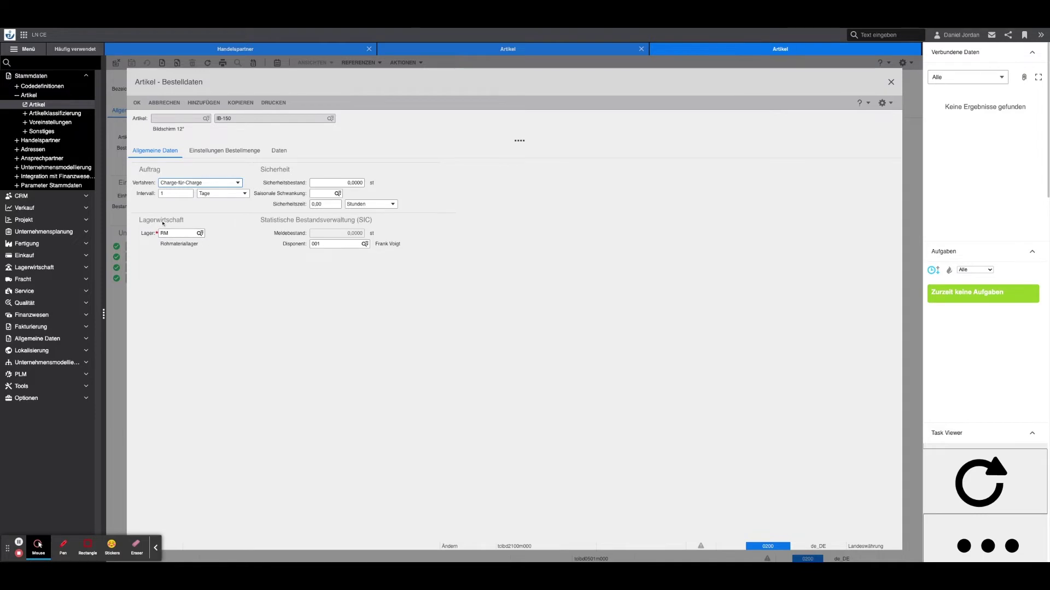
left_click(137, 104)
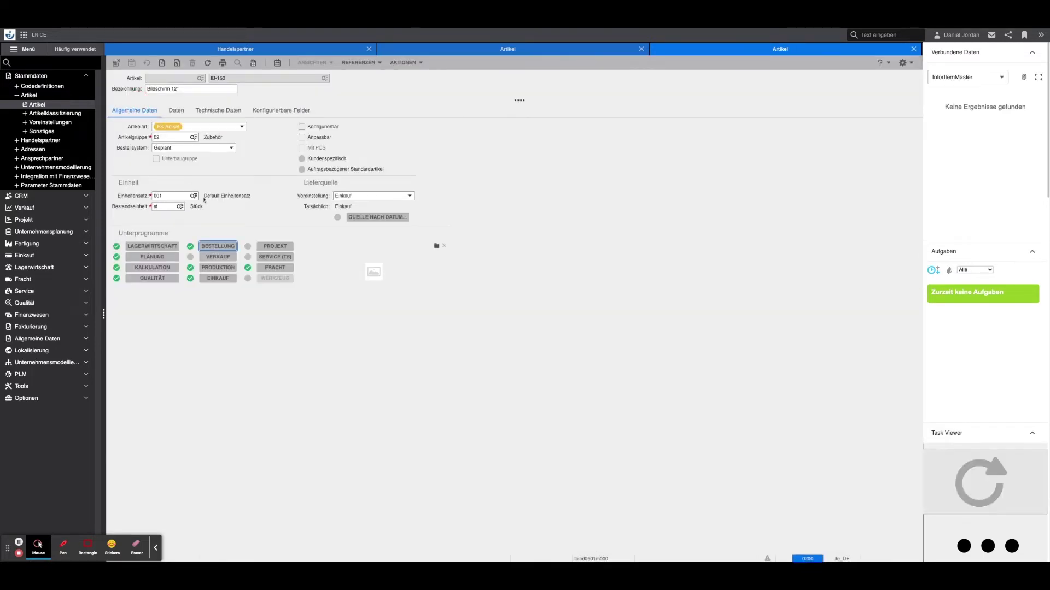
left_click(216, 268)
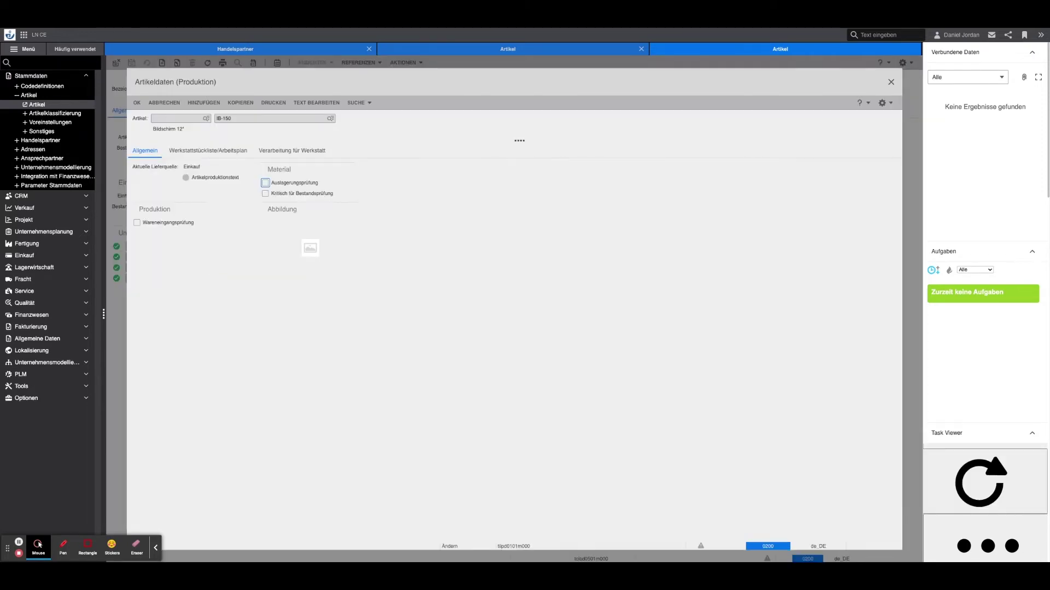
left_click(208, 150)
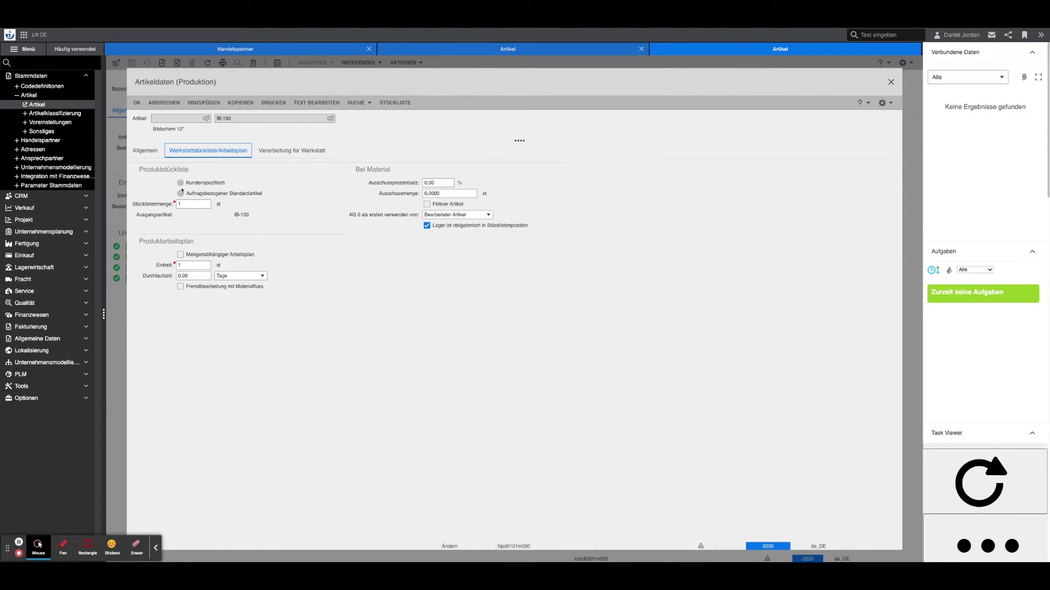
left_click(278, 150)
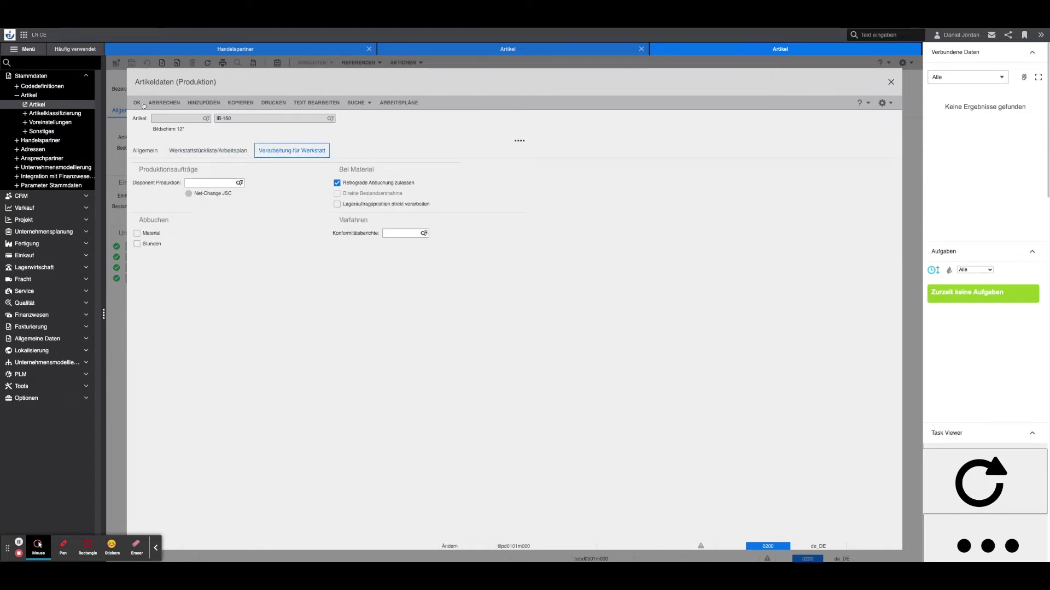
left_click(138, 103)
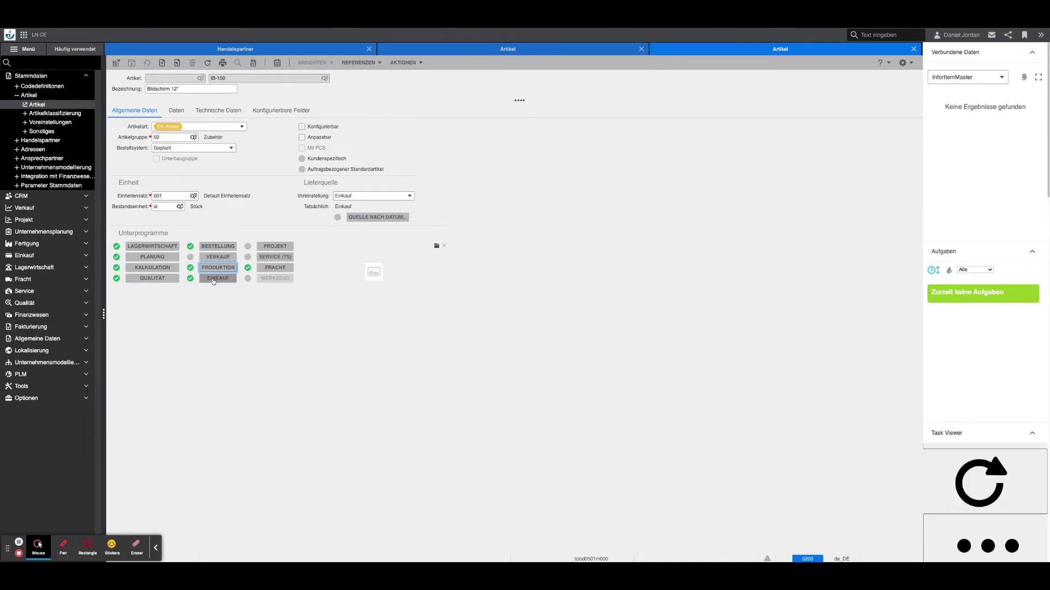
Enter purchase price 120,00 for IB-150, save, and confirm replacing the last purchase price
left_click(214, 281)
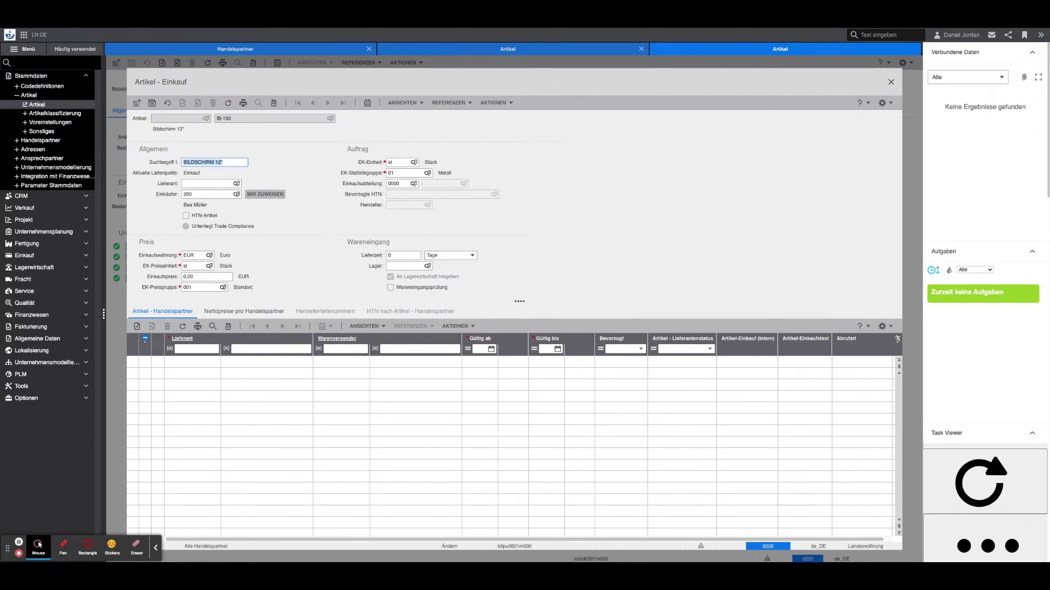
left_click(197, 277)
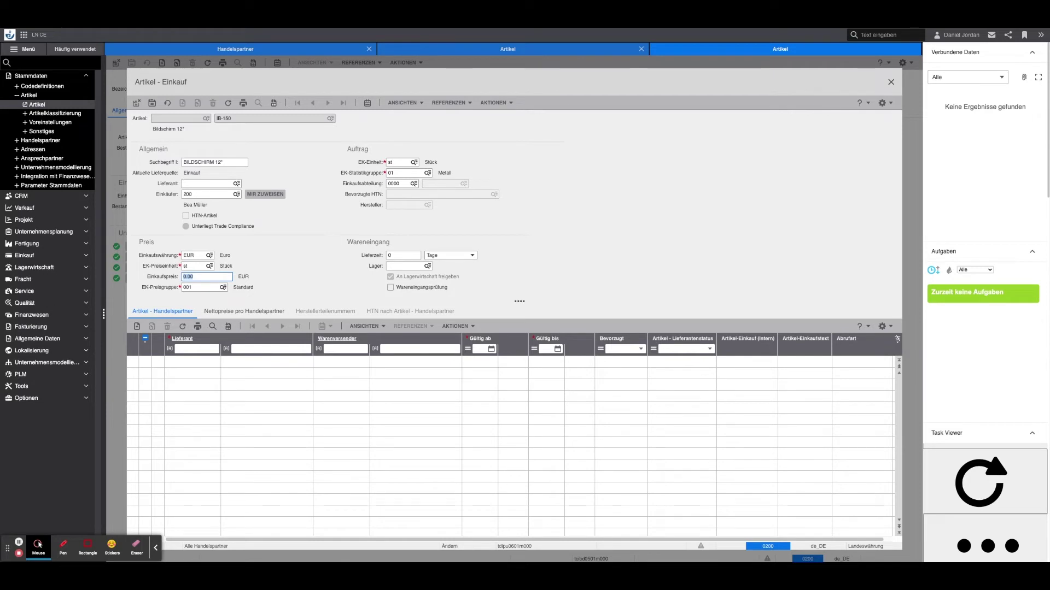
type("120,00")
left_click(290, 236)
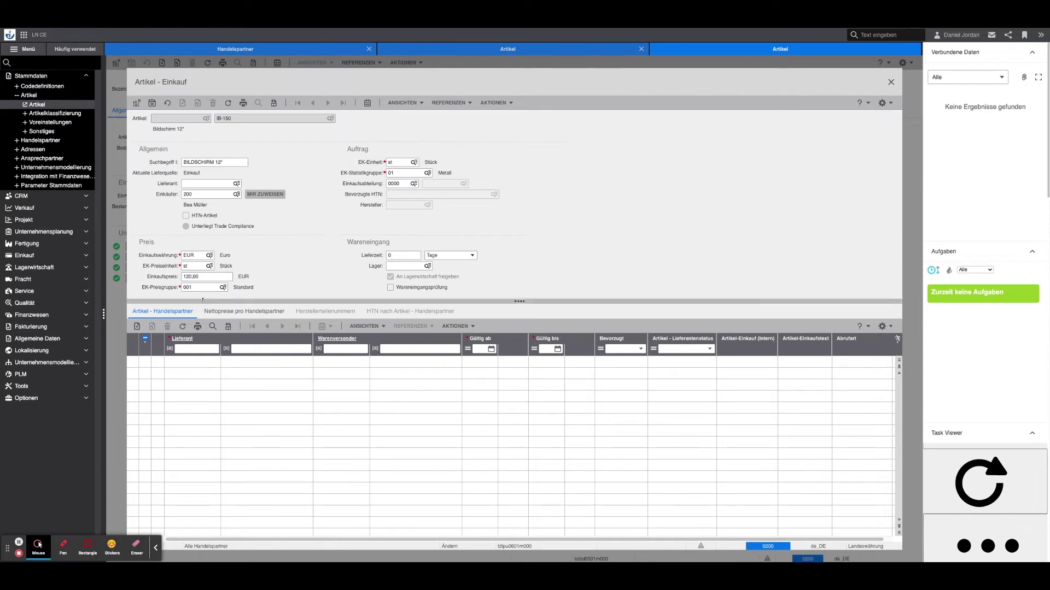
left_click(153, 104)
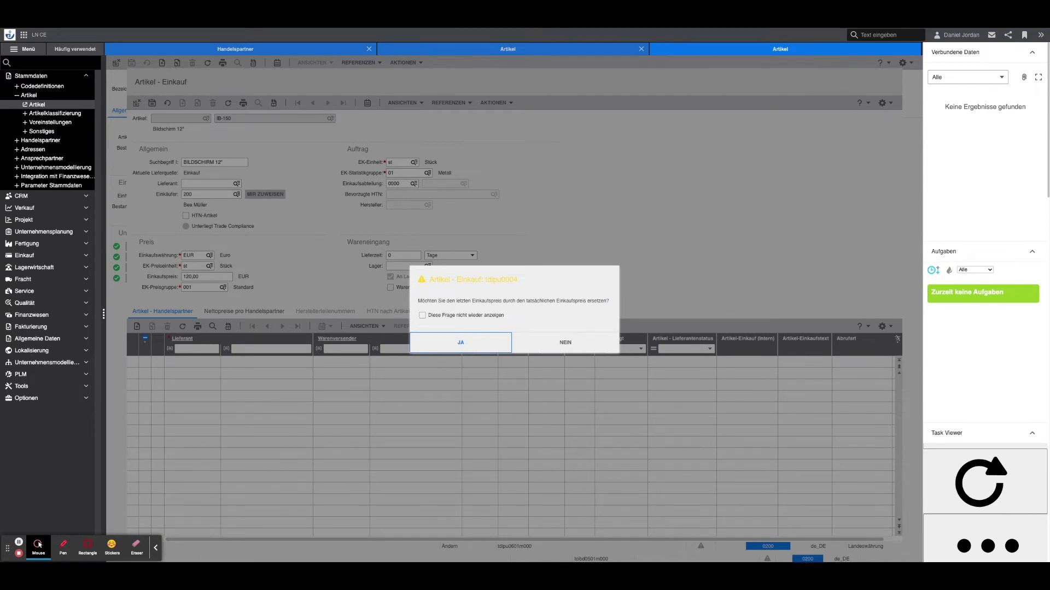
left_click(452, 351)
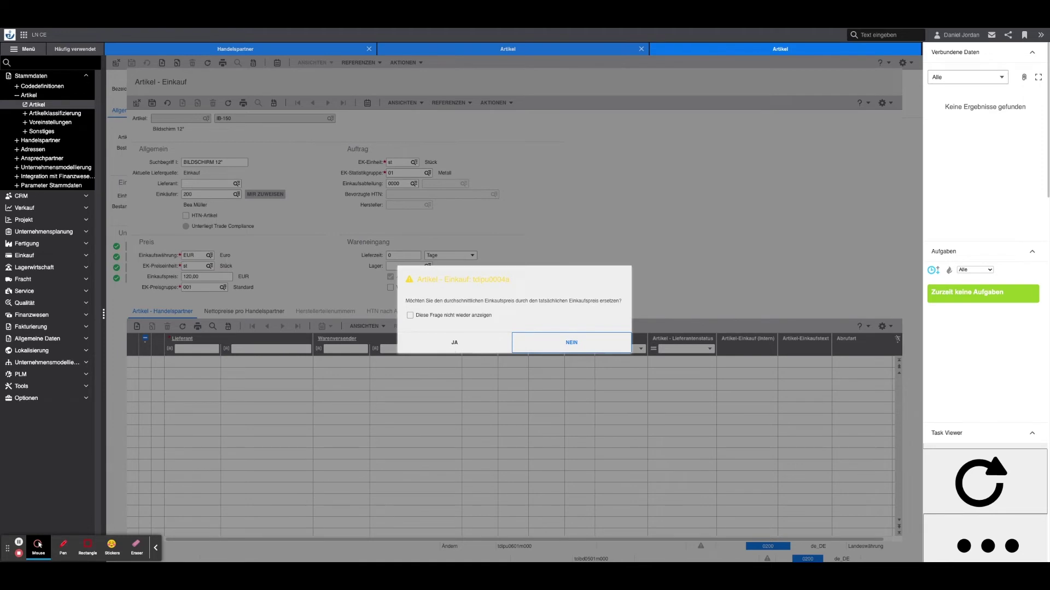
left_click(480, 339)
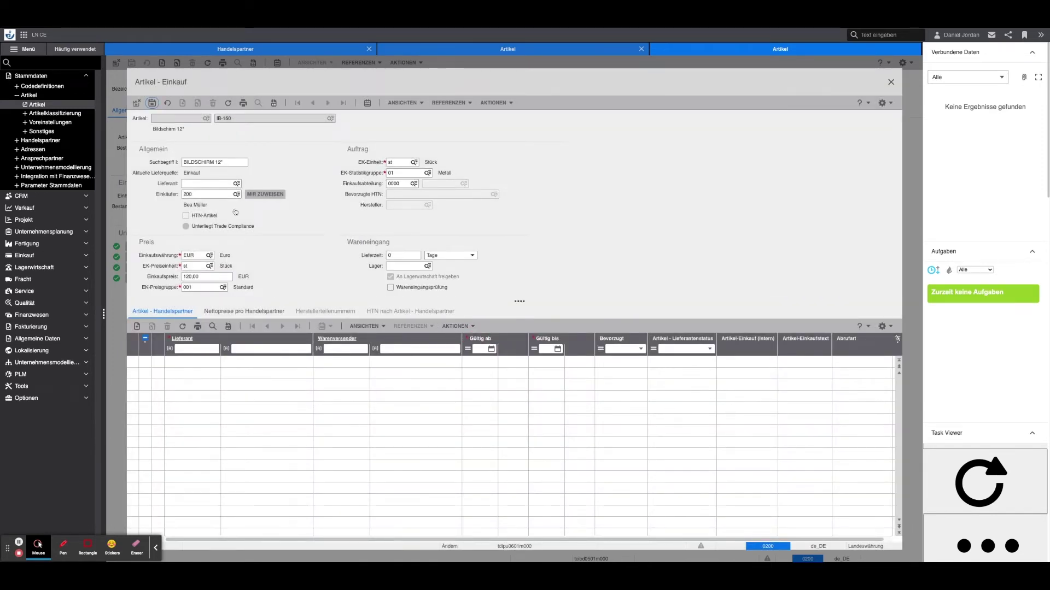
left_click(890, 82)
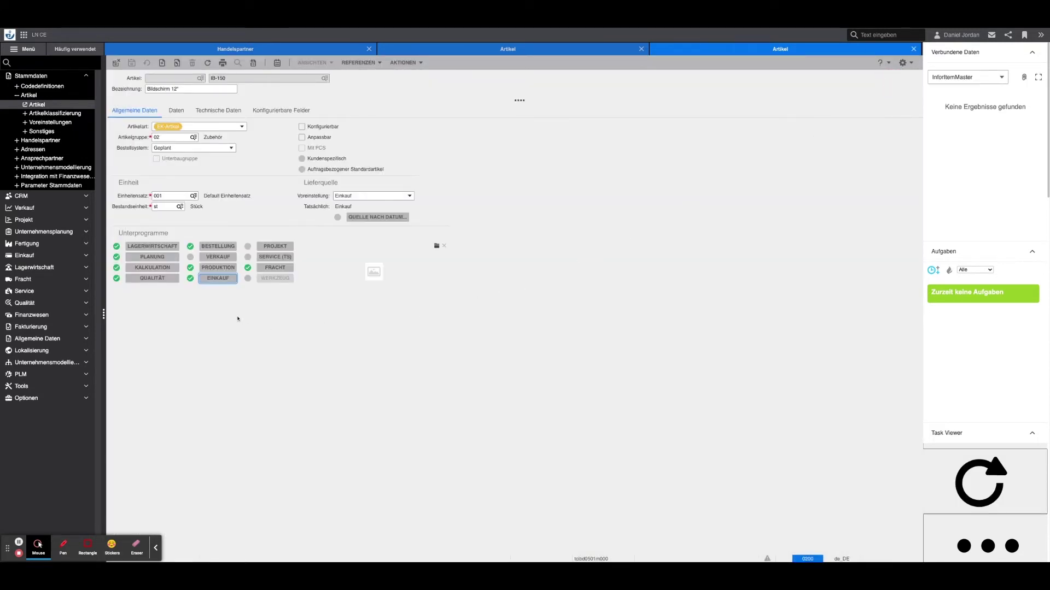
left_click(271, 269)
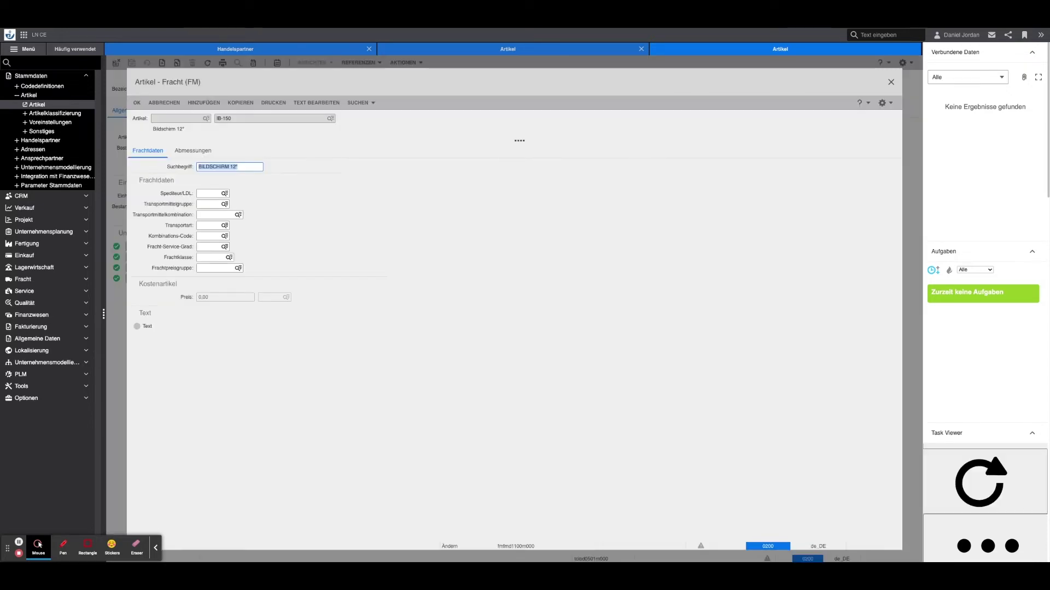
left_click(192, 151)
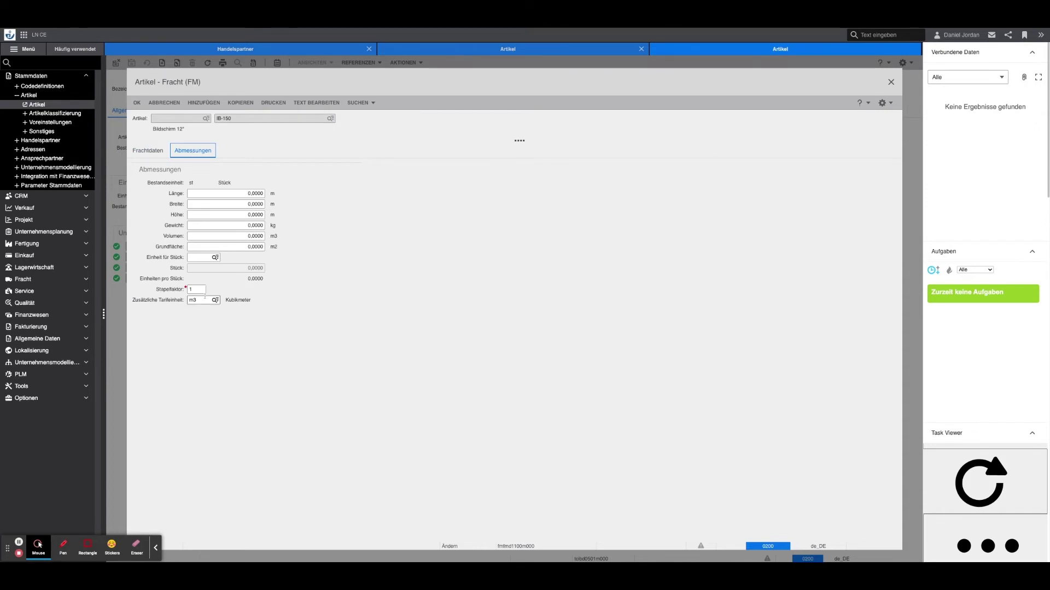
left_click(137, 103)
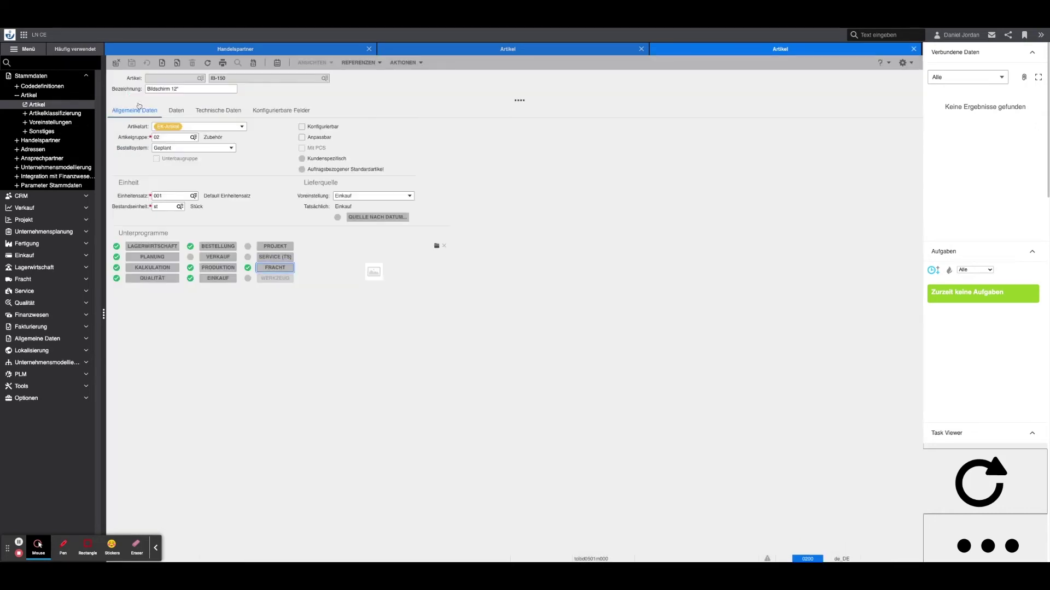
Calculate IB-150's standard cost price of 120,0000 EUR and close the results
left_click(158, 267)
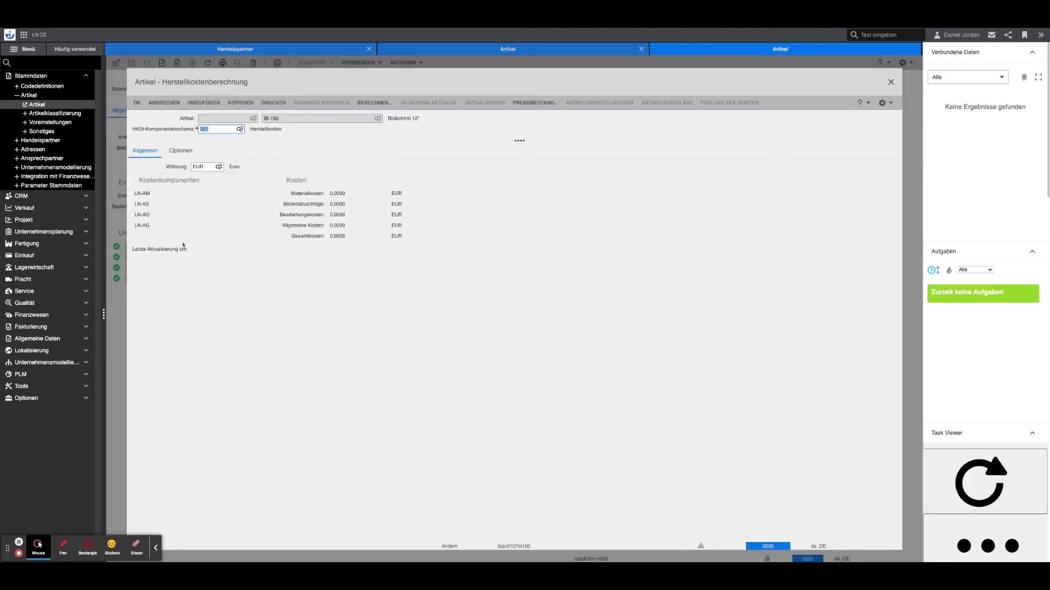
left_click(374, 103)
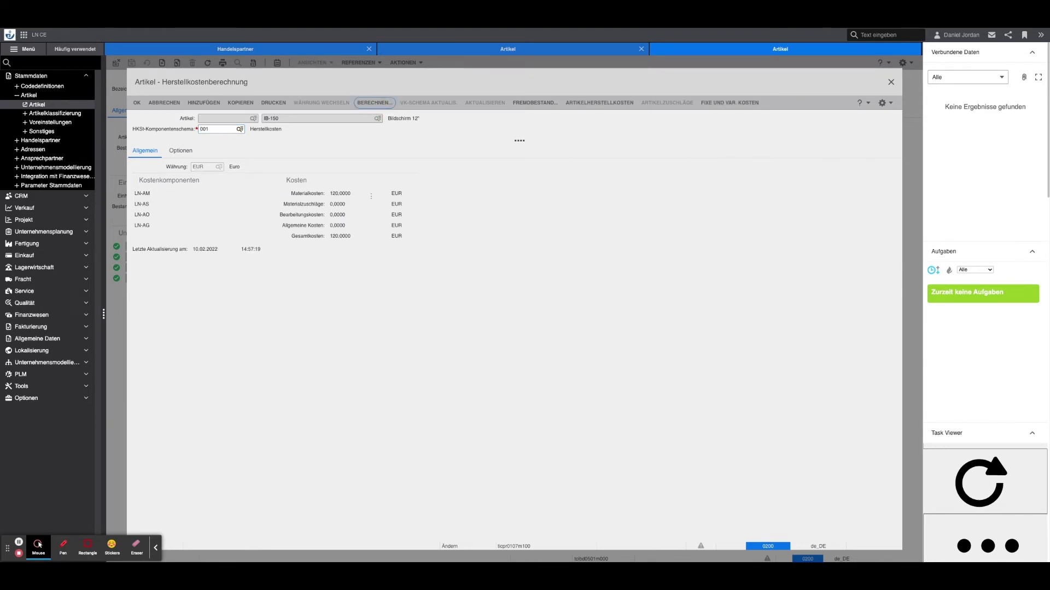
left_click(137, 102)
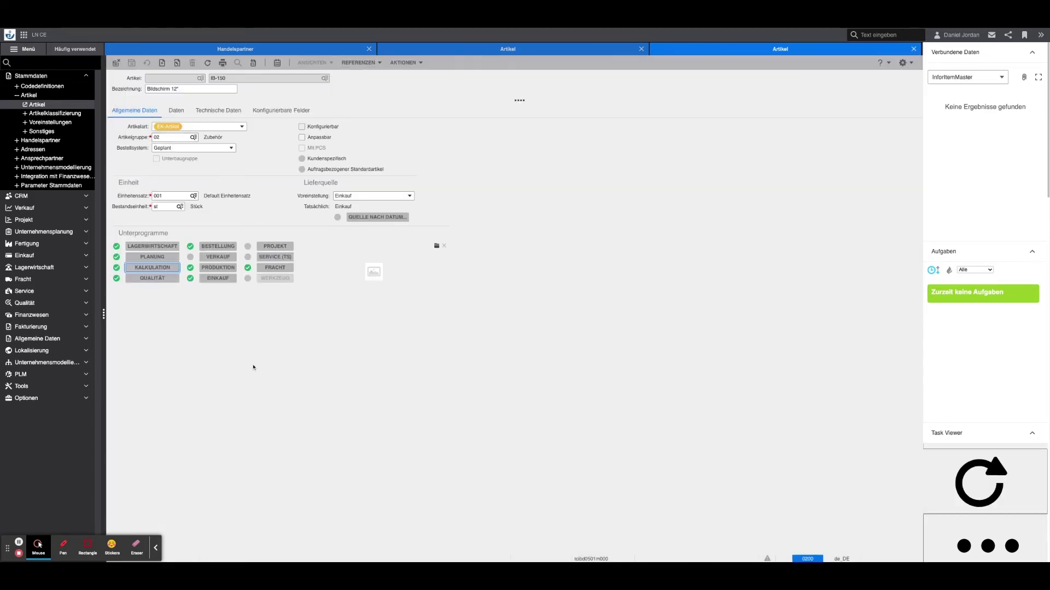
left_click(151, 377)
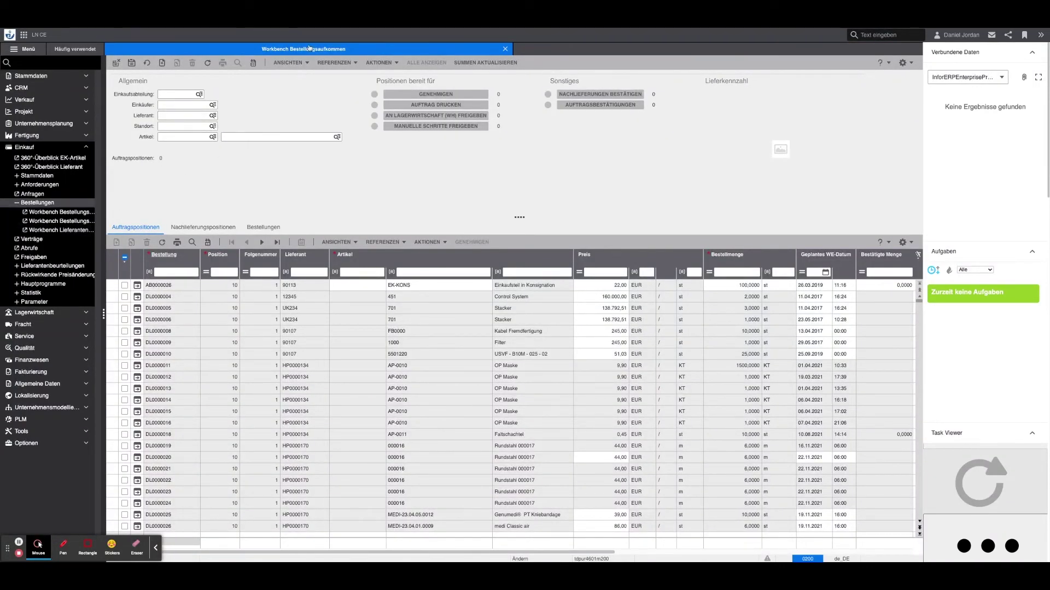
Create a new Bestellung from the Bestellungen tab of the purchase order workbench
left_click(261, 228)
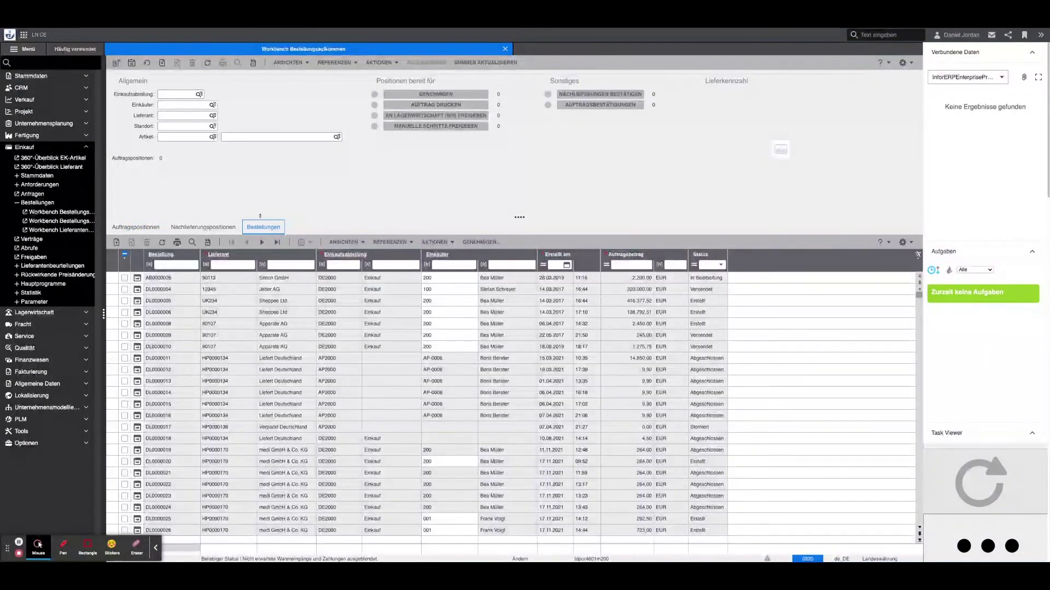
left_click(117, 242)
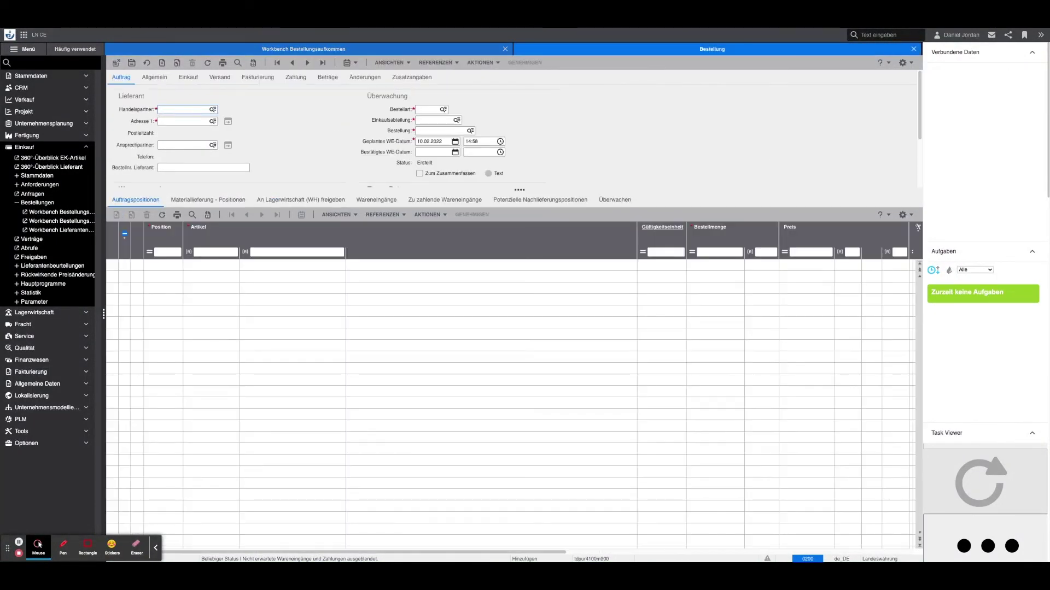
left_click(203, 109)
Filter the Lieferanten list by 'test' and choose Test GmbH as the business partner
left_click(214, 110)
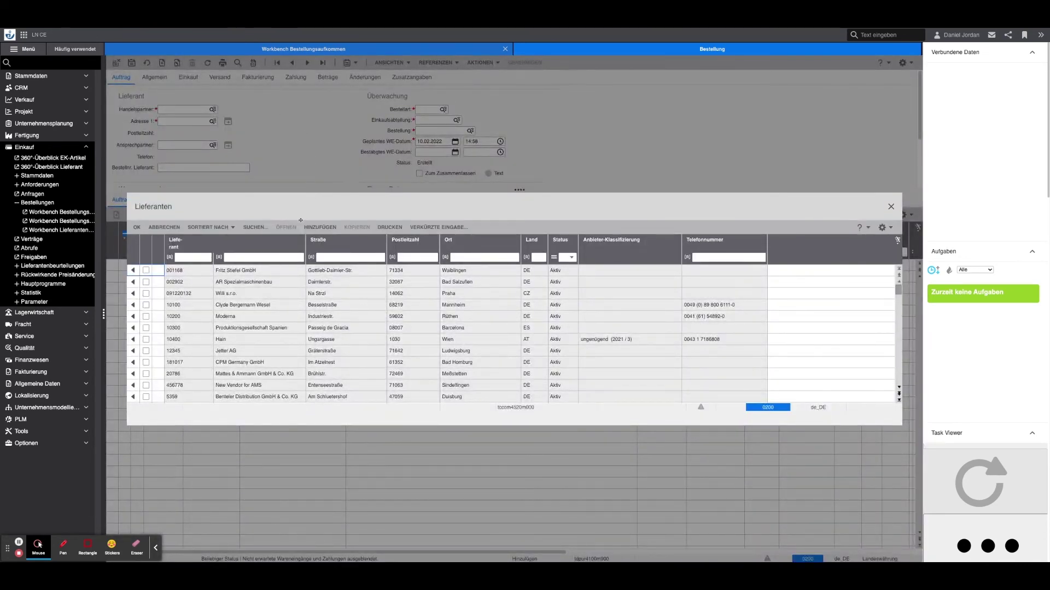
left_click(278, 256)
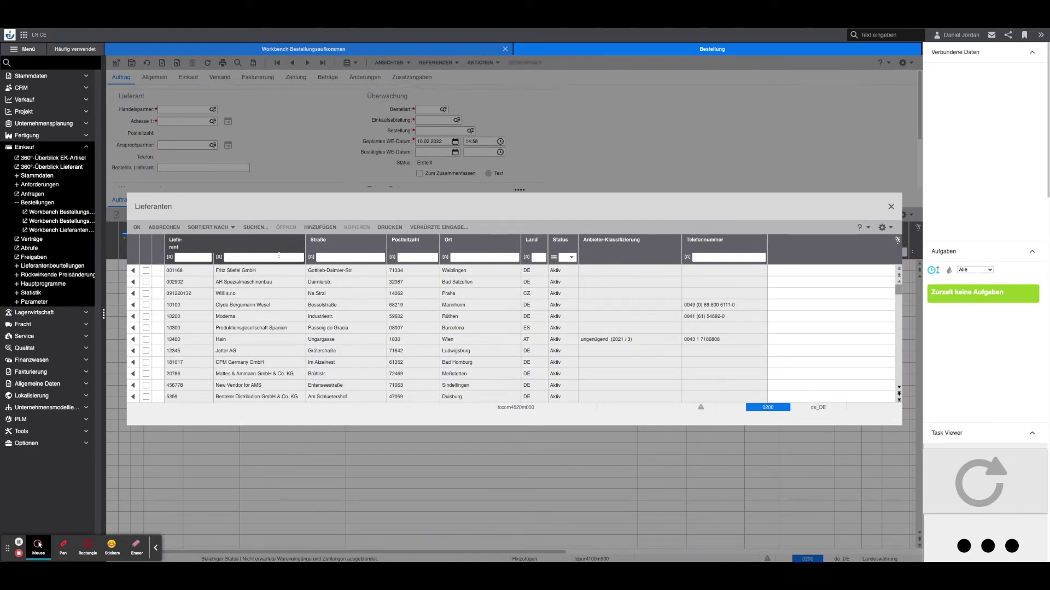
type("Dummy")
key("Return")
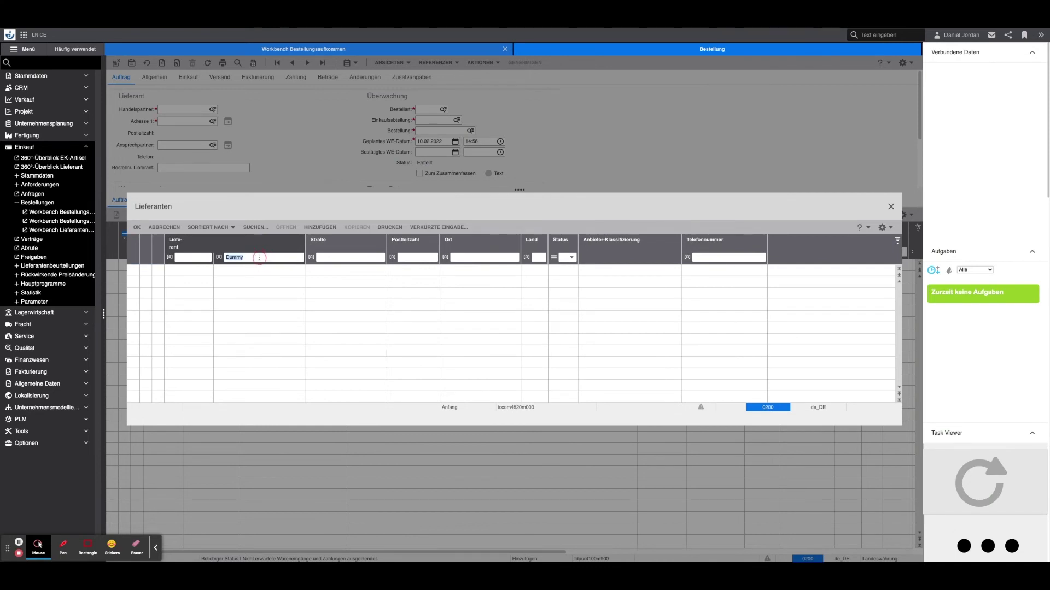
left_click(890, 207)
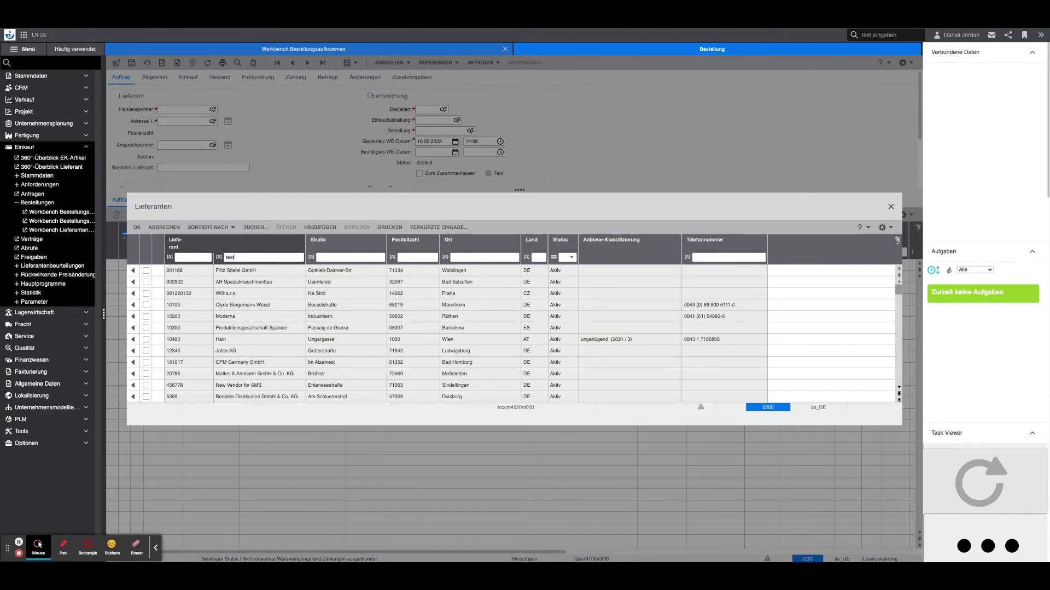
key("Return")
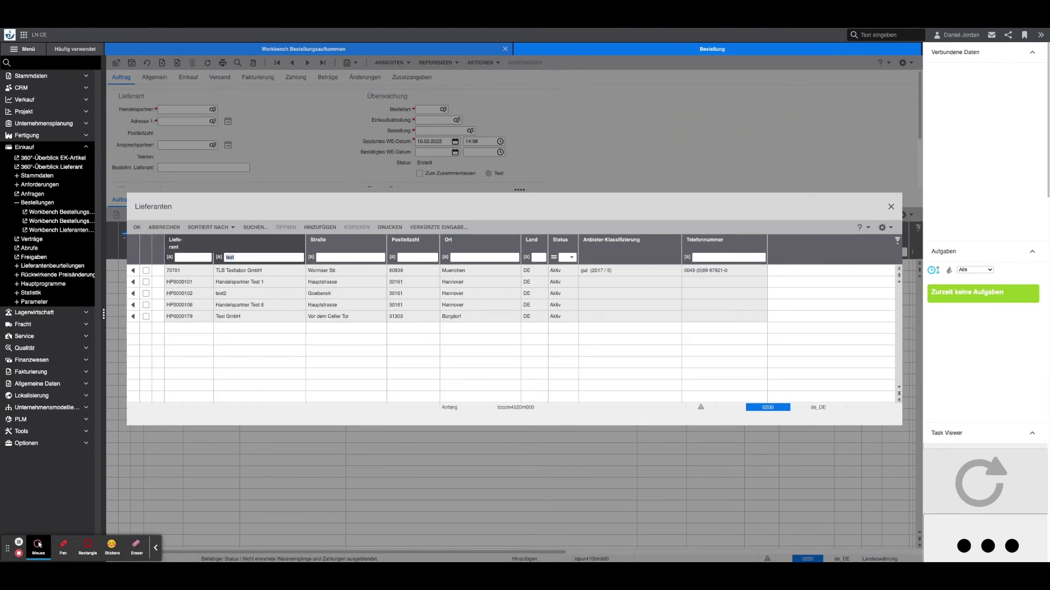
left_click(146, 317)
left_click(138, 227)
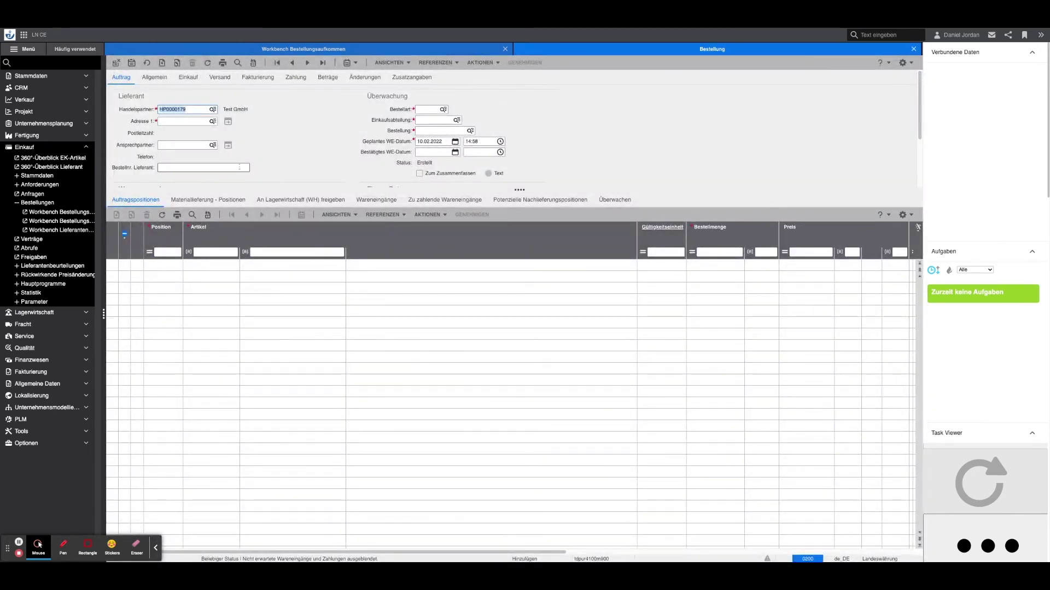
left_click(436, 110)
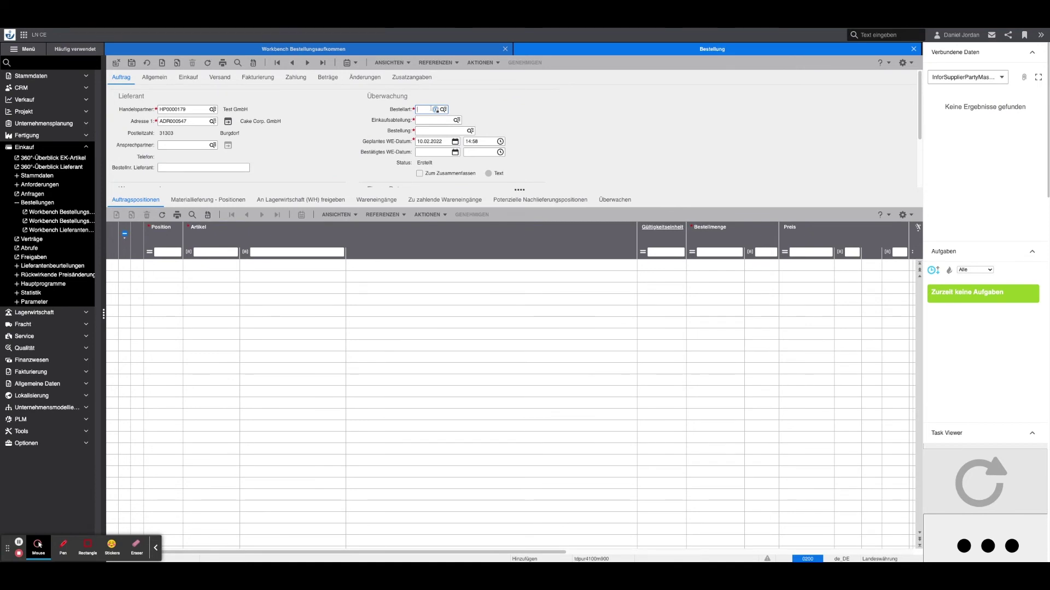
Enter order type PO and purchasing department TST100, and uncheck Zum Zusammenfassen
type("PO")
key("Tab")
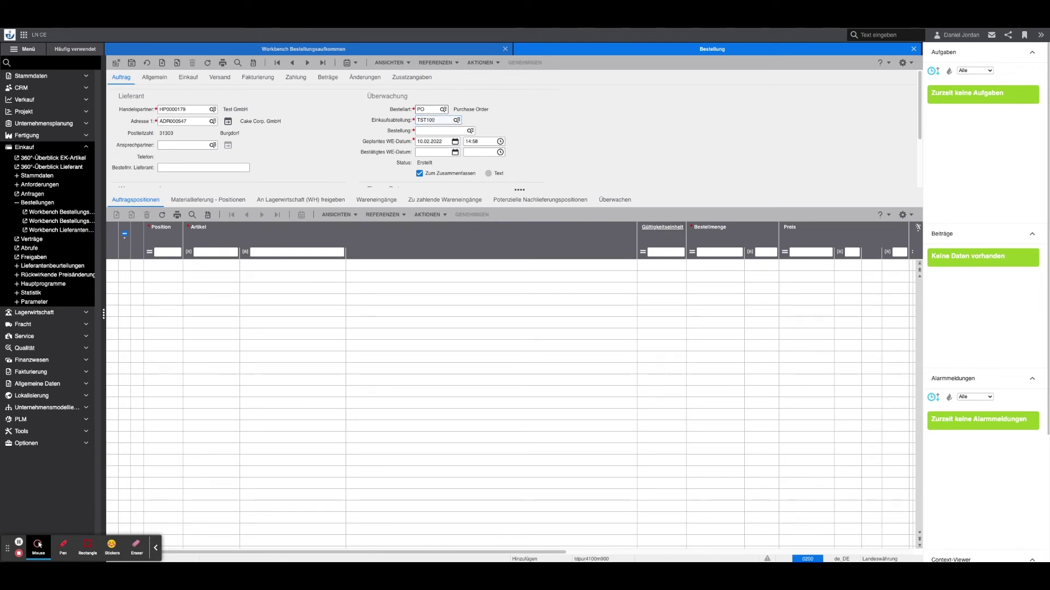
left_click(437, 130)
left_click(419, 173)
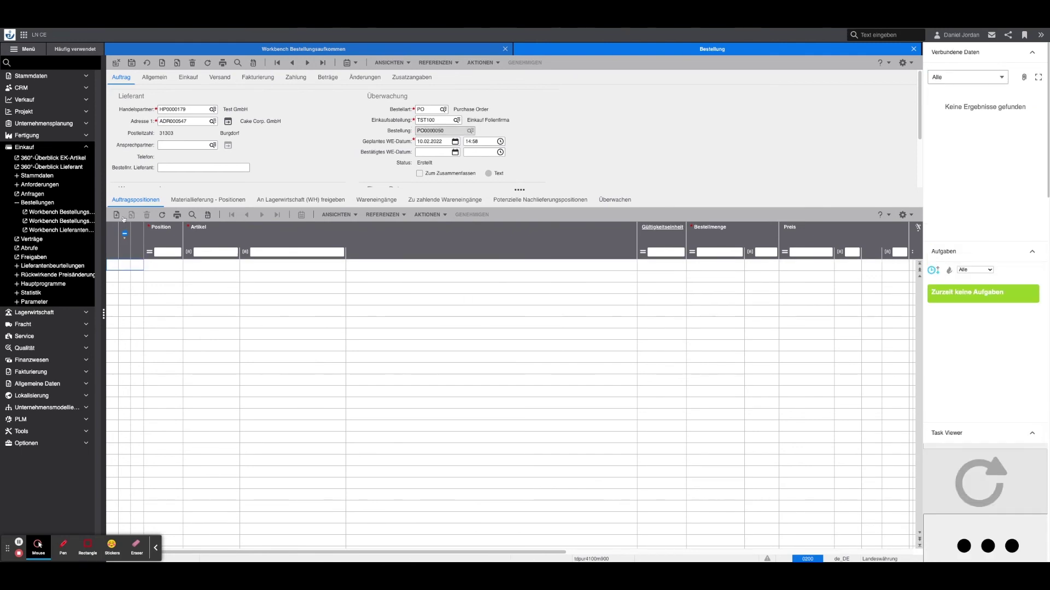
Add order line 10 for article IB-100 SSD 1TB with quantity 20
left_click(116, 215)
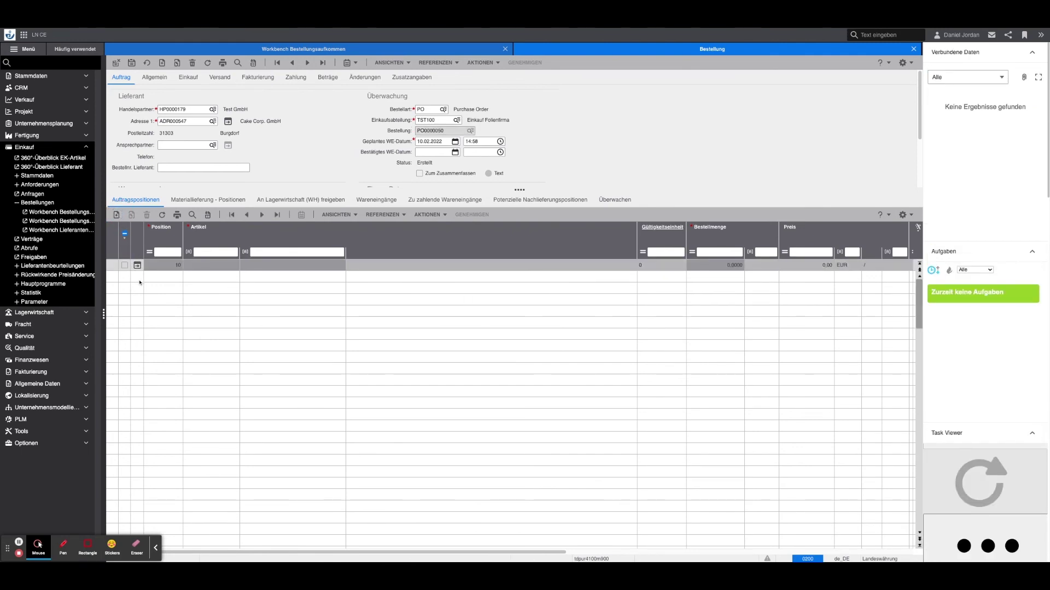
left_click(318, 266)
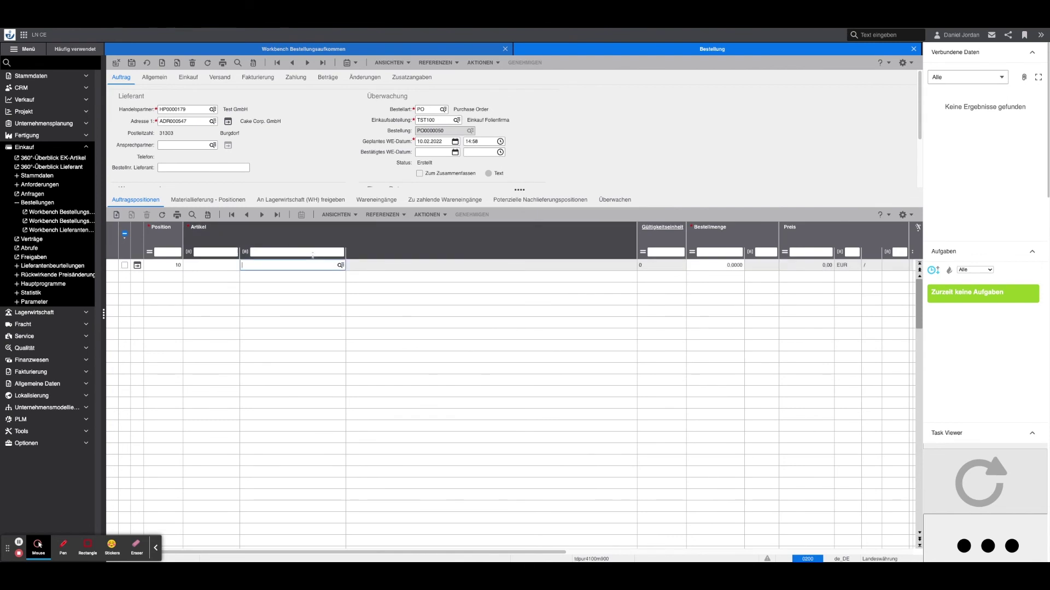
left_click(327, 265)
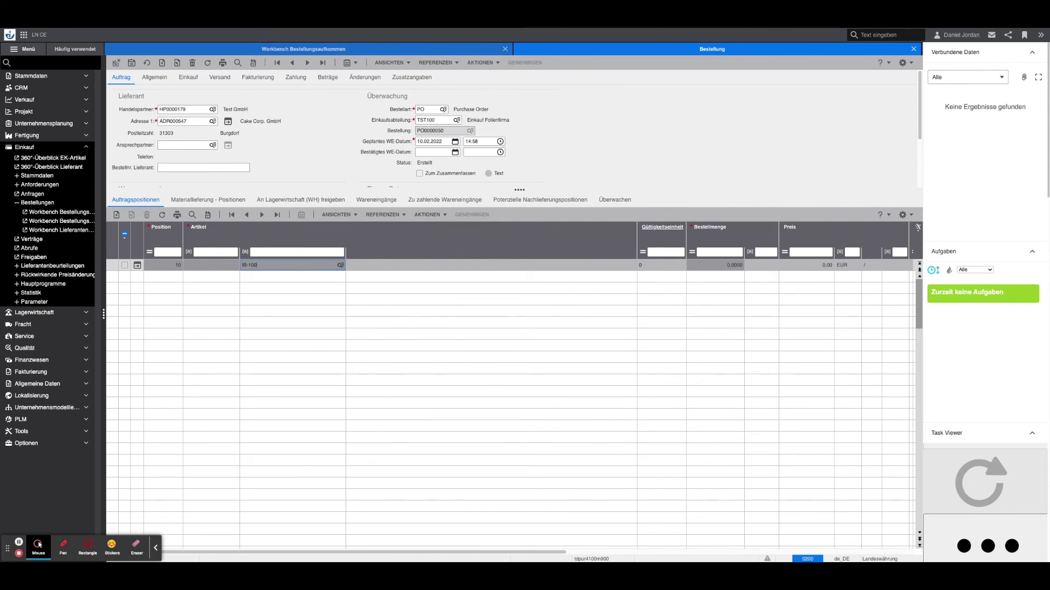
type("IB-100")
left_click(656, 266)
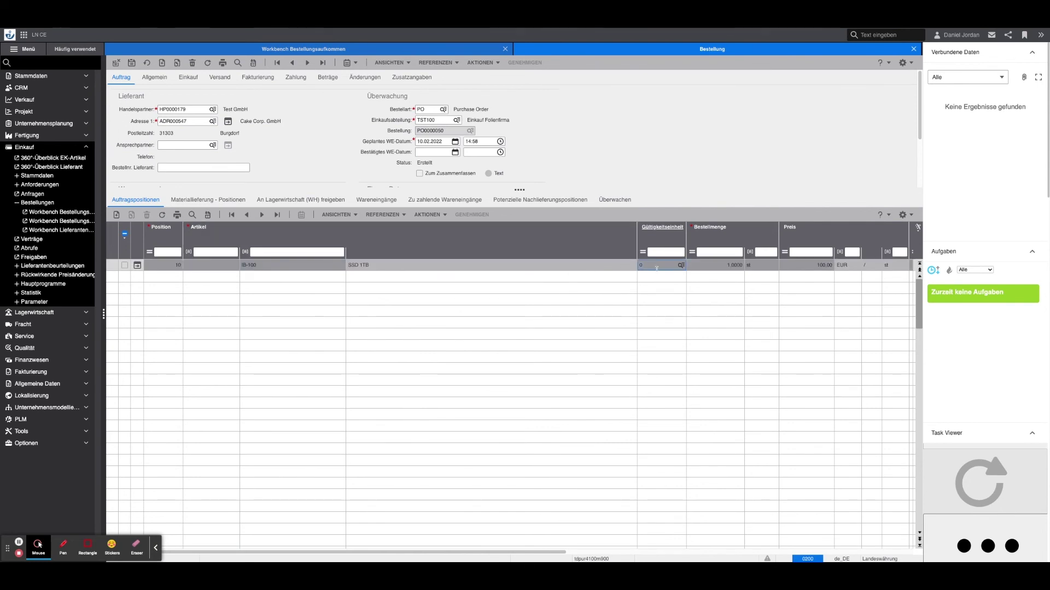
left_click(722, 266)
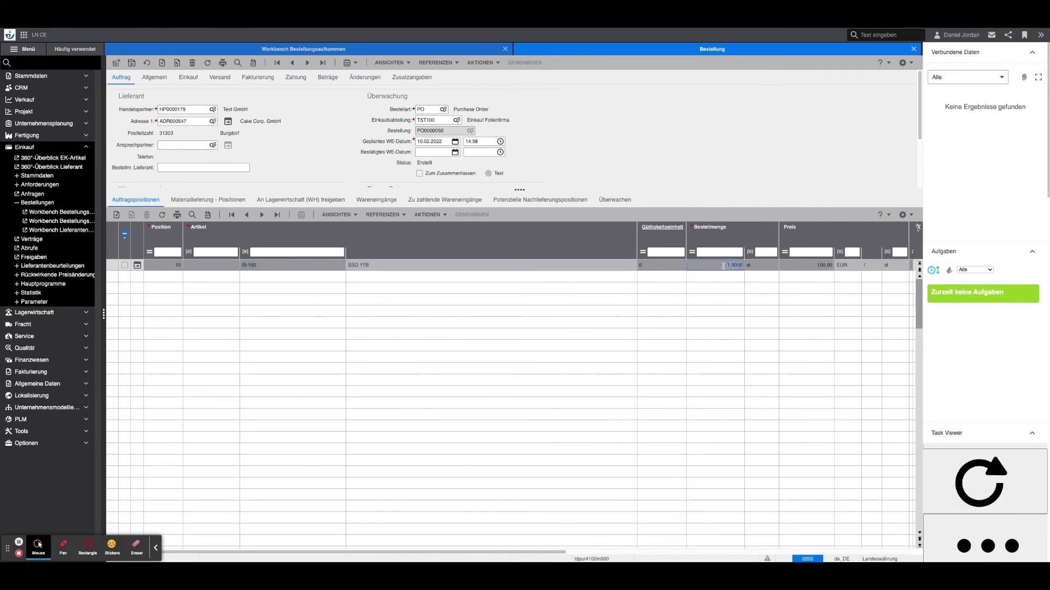
type("20")
key("Tab")
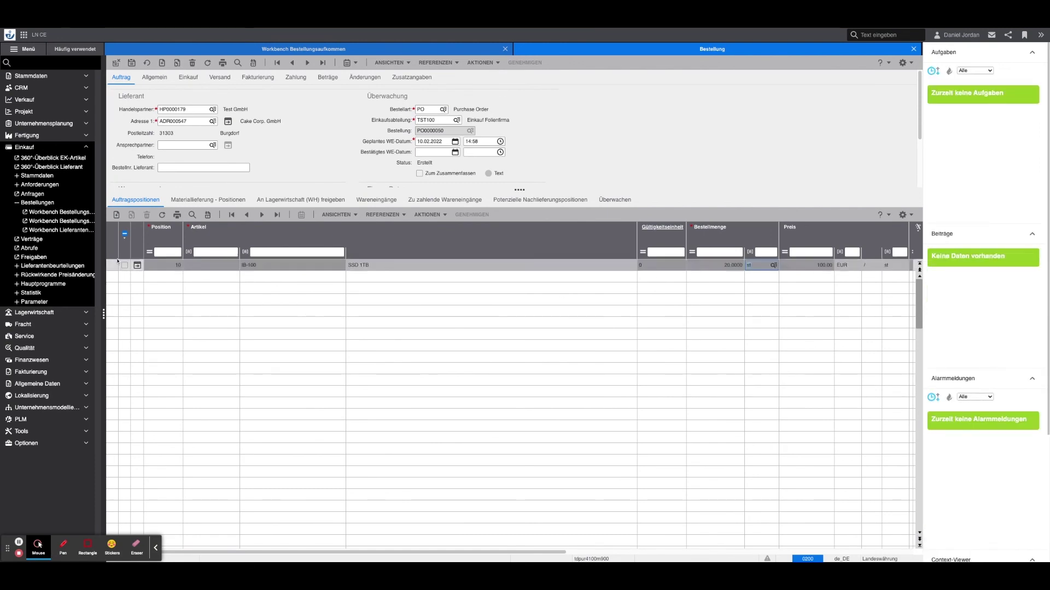
left_click(116, 215)
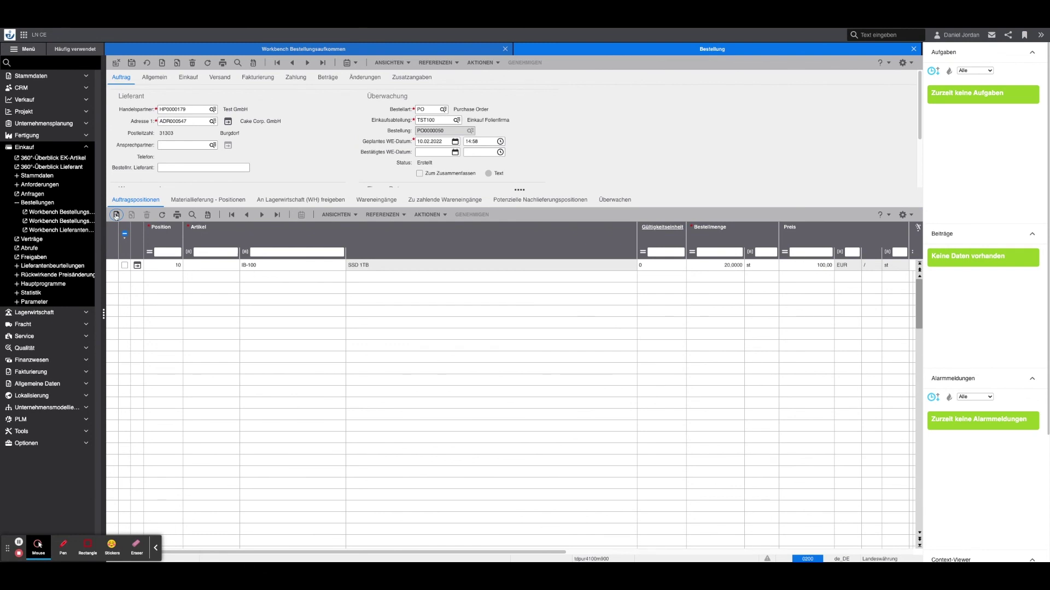
Add order line 20 for article IB-300 Laptop 15" with quantity 5
left_click(116, 215)
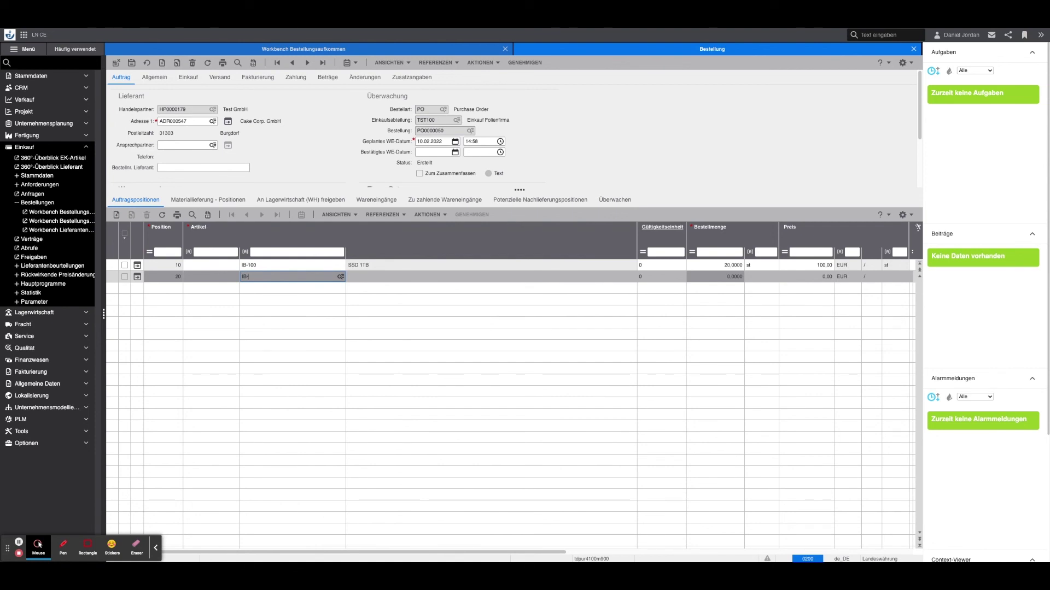
type("IB-300")
key("Tab")
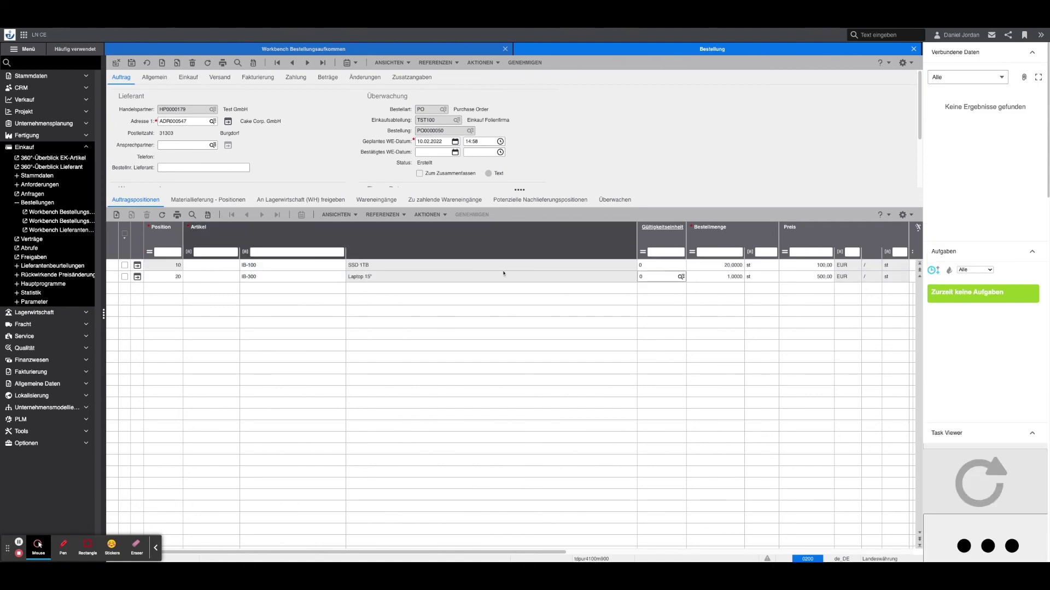
left_click(724, 277)
type("5")
key("Tab")
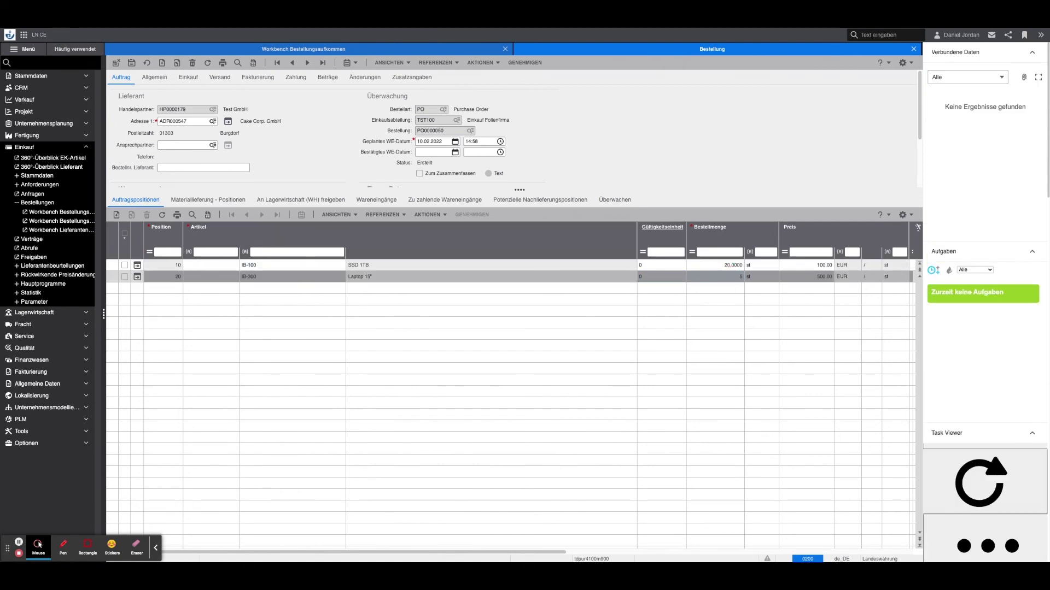
Add line 30 for 3 units of IB-500 Headset, then save and approve (GENEHMIGEN) the order
left_click(116, 214)
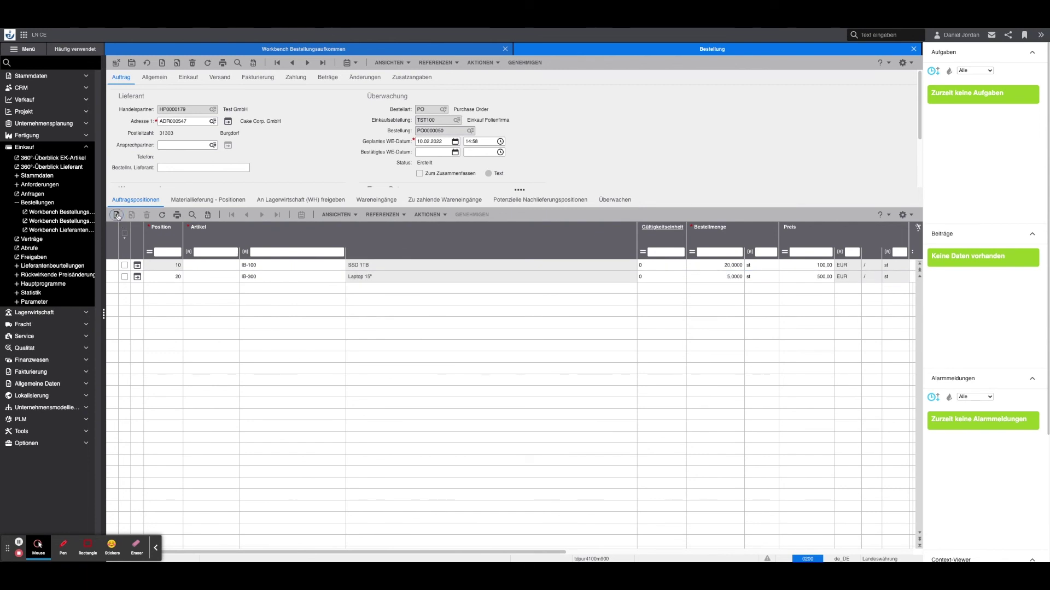
left_click(270, 287)
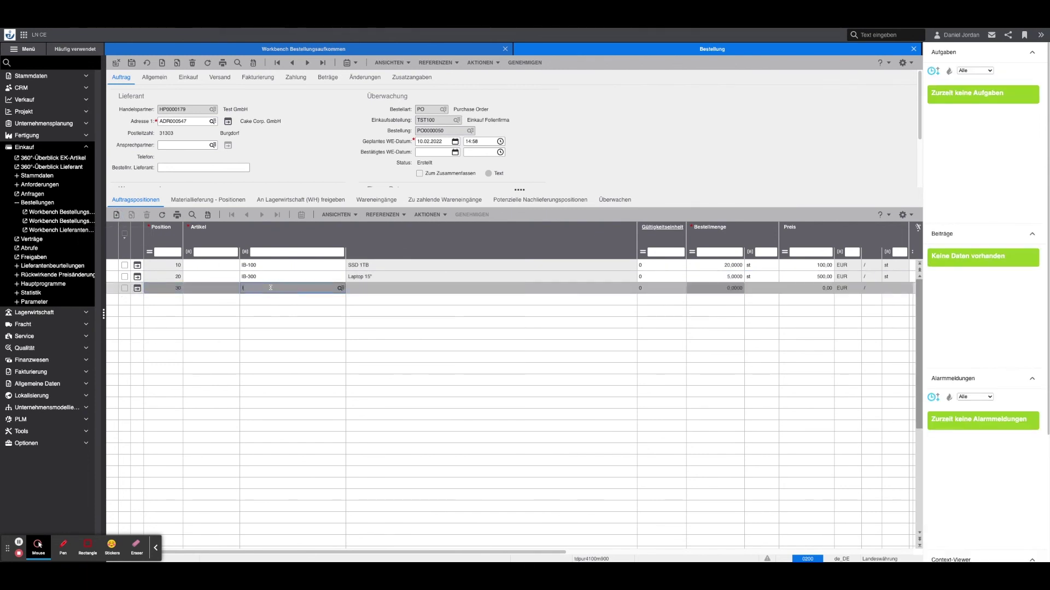
key("Tab")
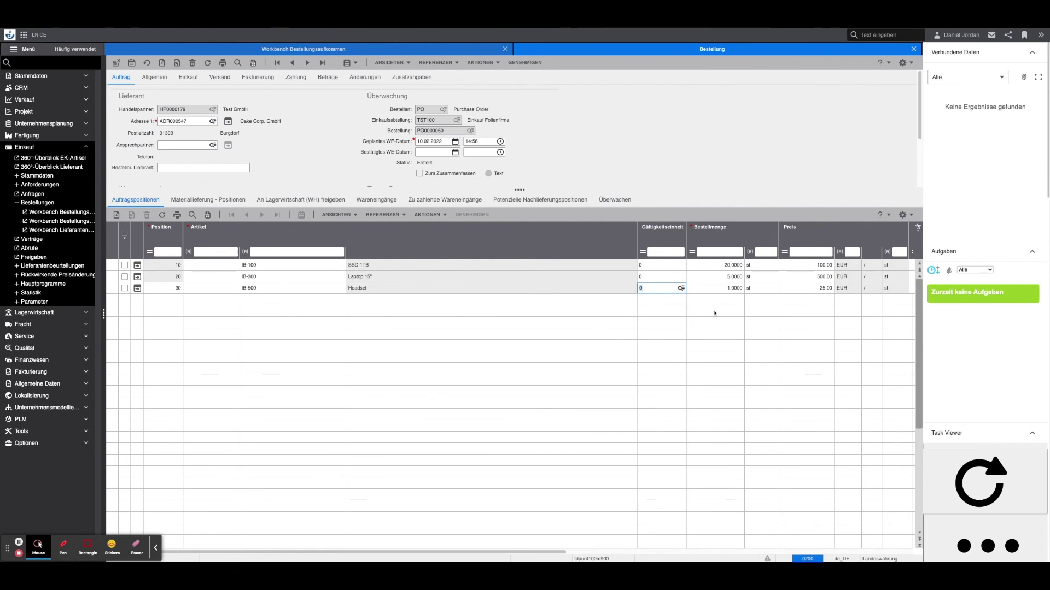
left_click(727, 288)
type("3")
key("Tab")
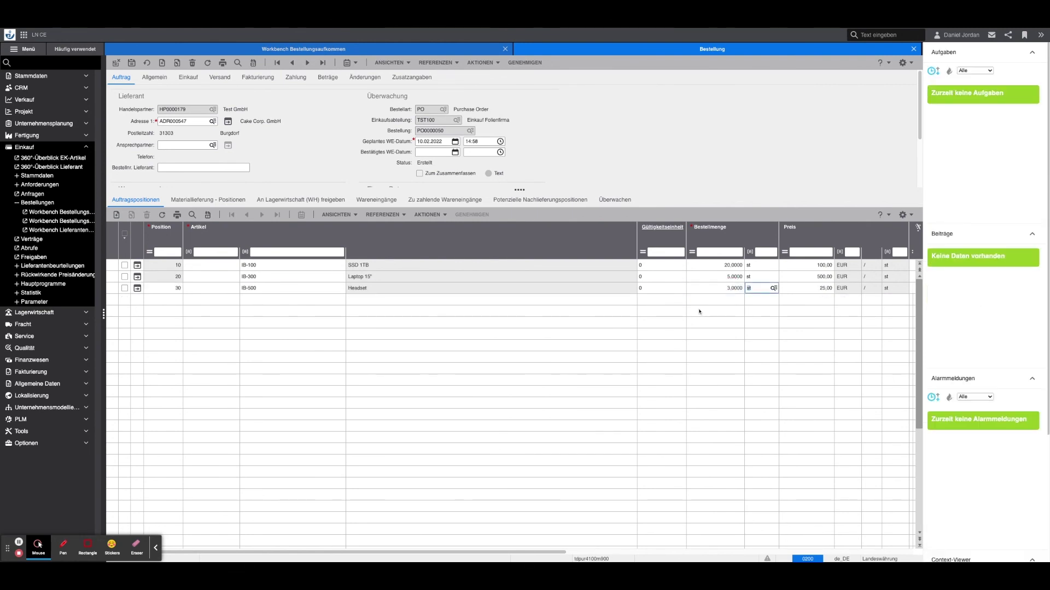
left_click(131, 63)
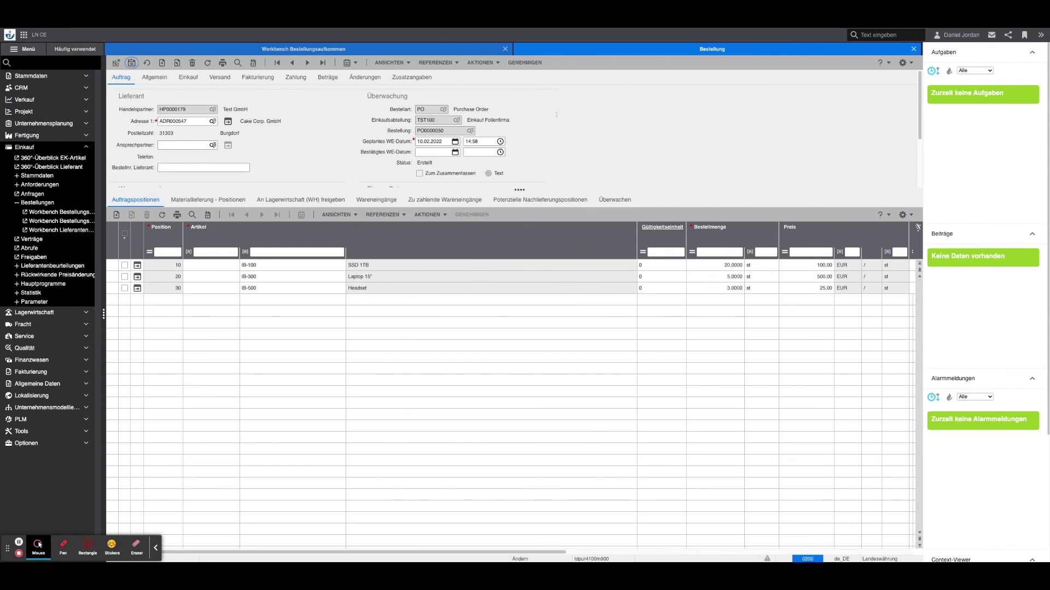
left_click(523, 63)
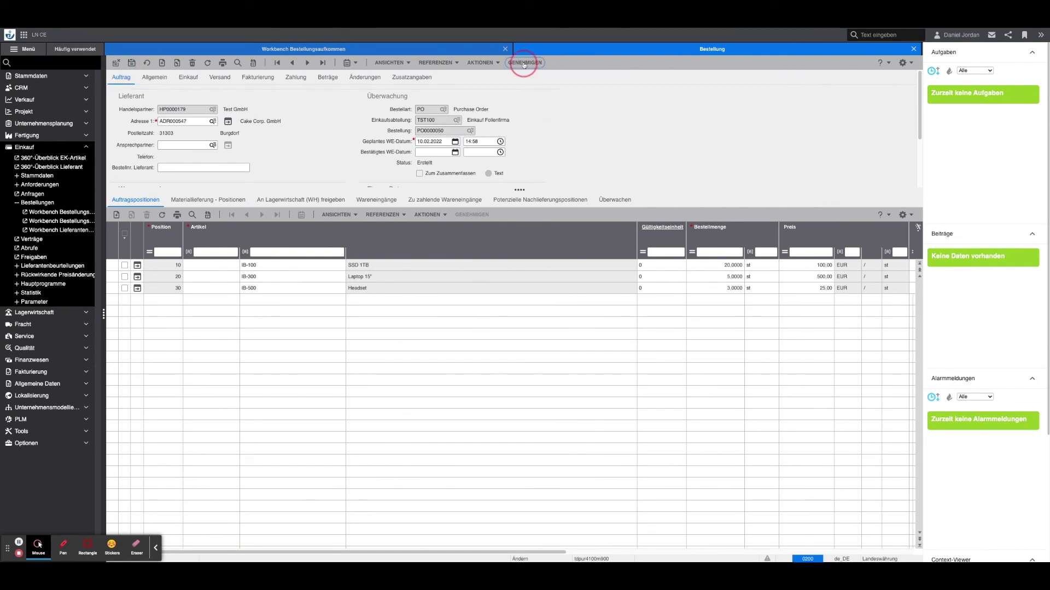